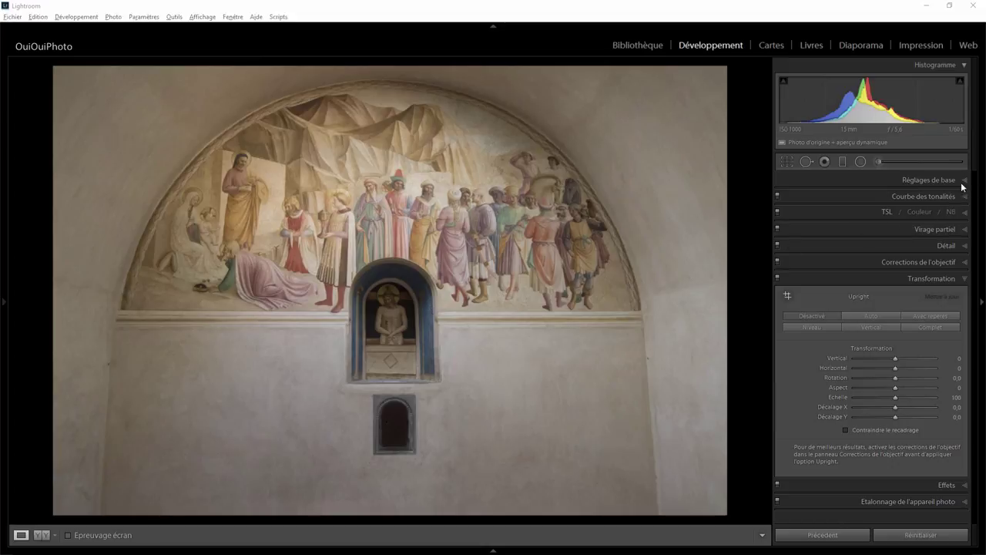
# - Preview maximum Clarity in the basic panel, then reset Clarity back to 0
pyautogui.click(962, 182)
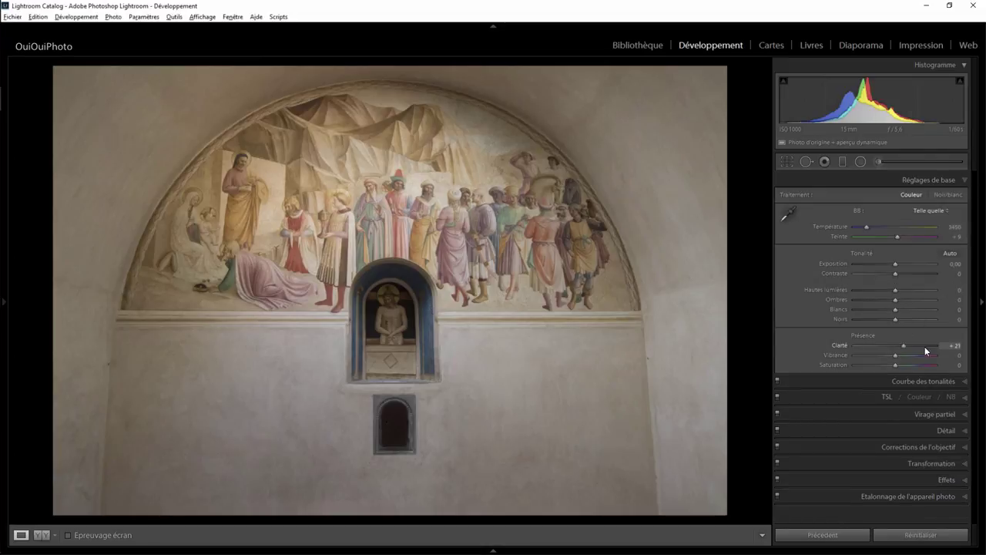
pyautogui.moveTo(925, 346); pyautogui.dragTo(940, 345)
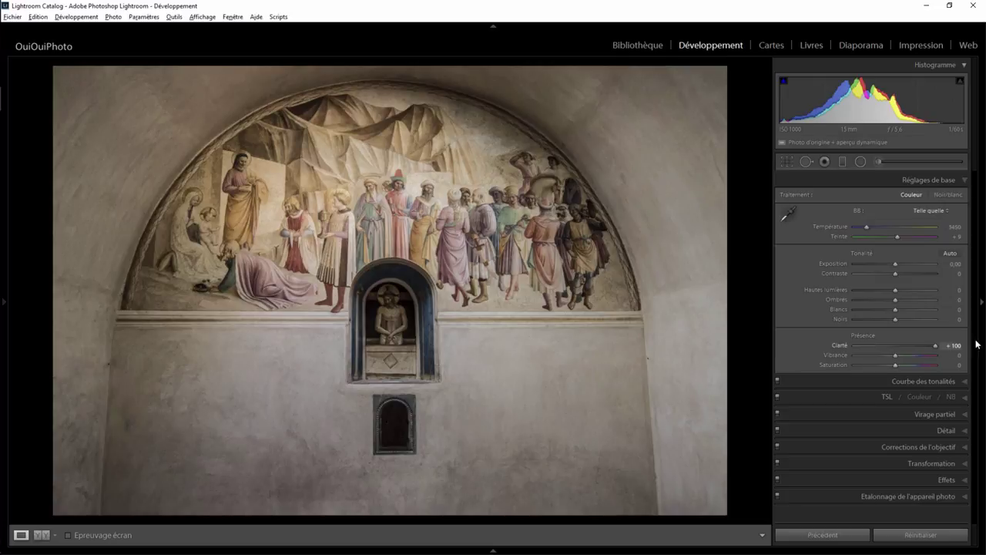
pyautogui.doubleClick(936, 345)
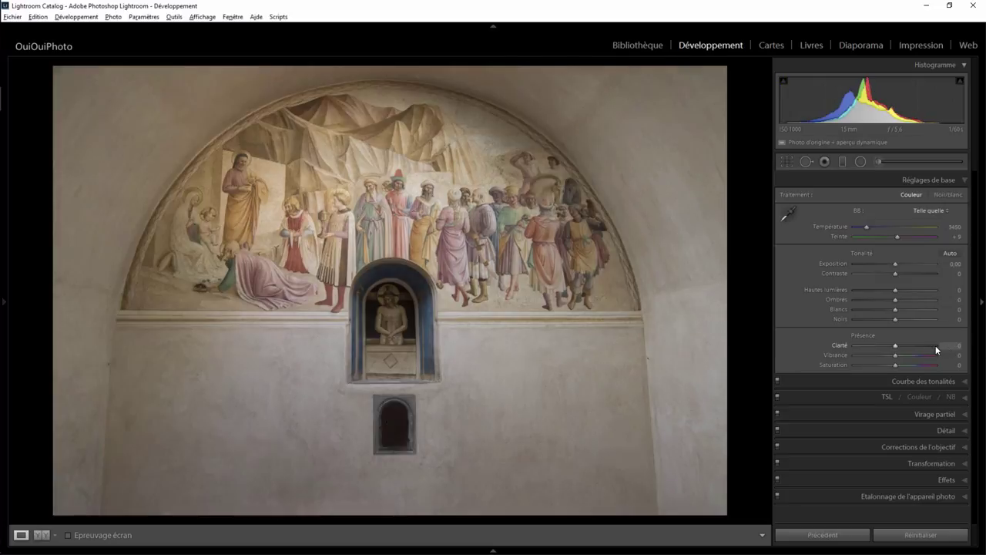
# - Set Vertical perspective to −15 and enable Constrain Crop to trim the white warped edges
pyautogui.click(964, 464)
pyautogui.click(896, 357)
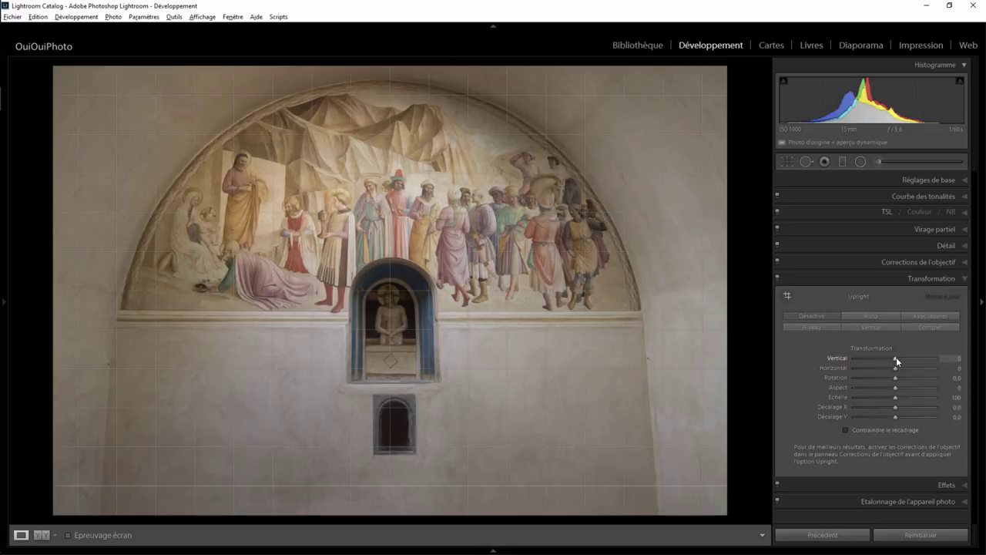
pyautogui.moveTo(895, 357); pyautogui.dragTo(890, 359)
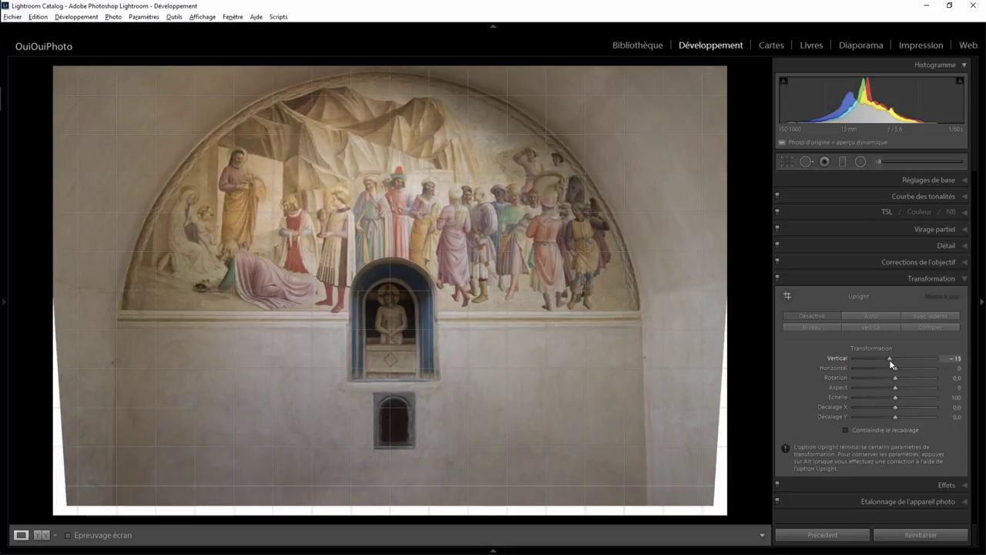
pyautogui.press('Up')
pyautogui.press('Up')
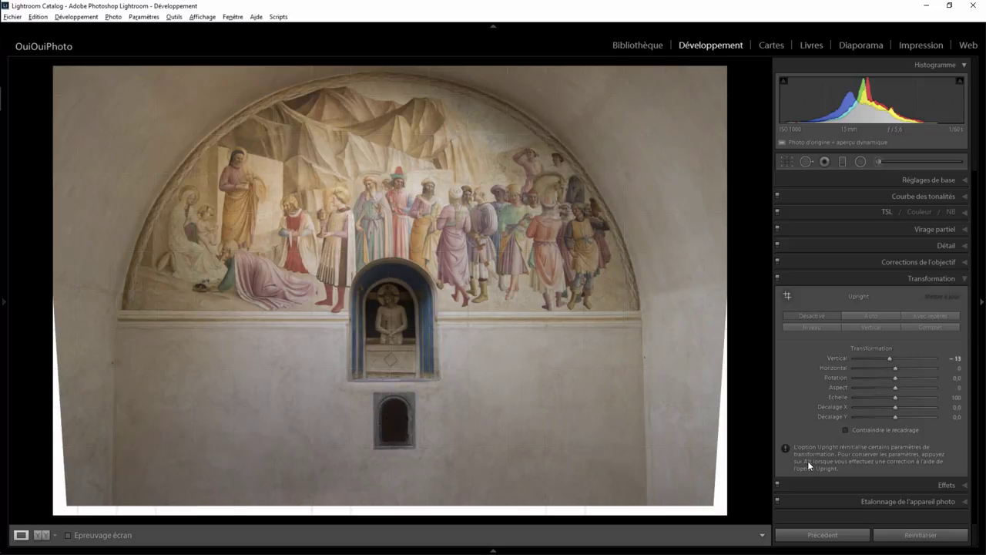
pyautogui.click(846, 430)
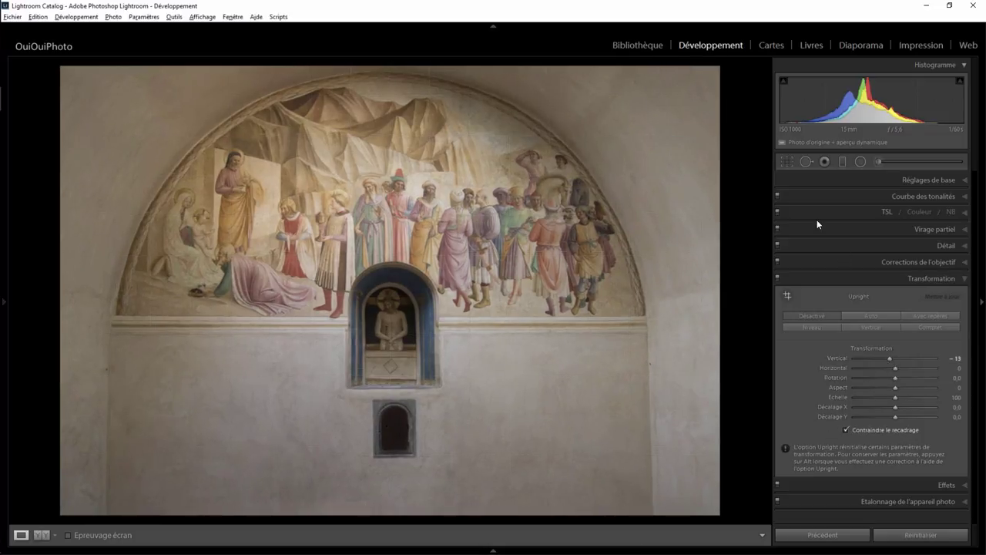
pyautogui.click(791, 162)
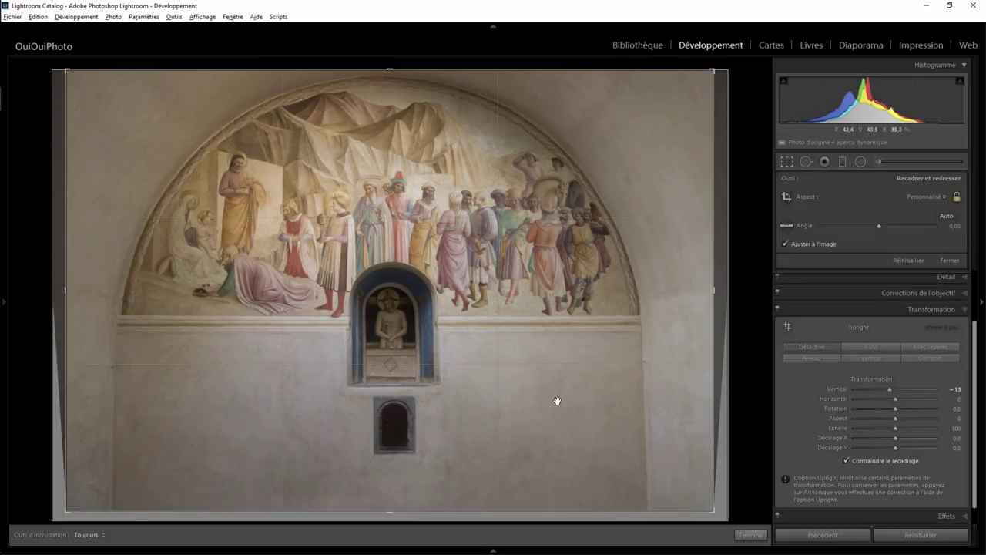
# - Tighten the crop from the bottom-right corner and straighten the fresco to about −0.12°
pyautogui.moveTo(715, 511); pyautogui.dragTo(704, 502)
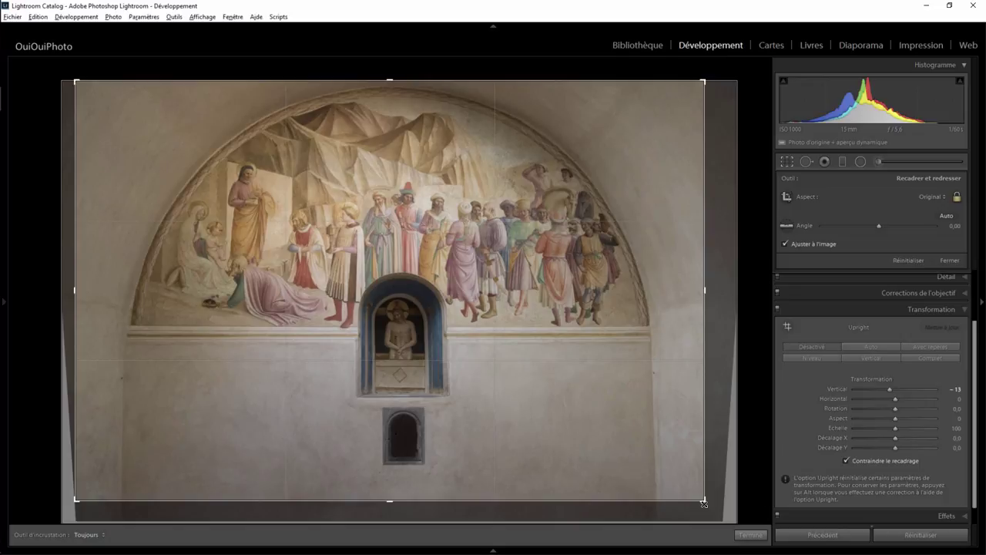
pyautogui.click(745, 533)
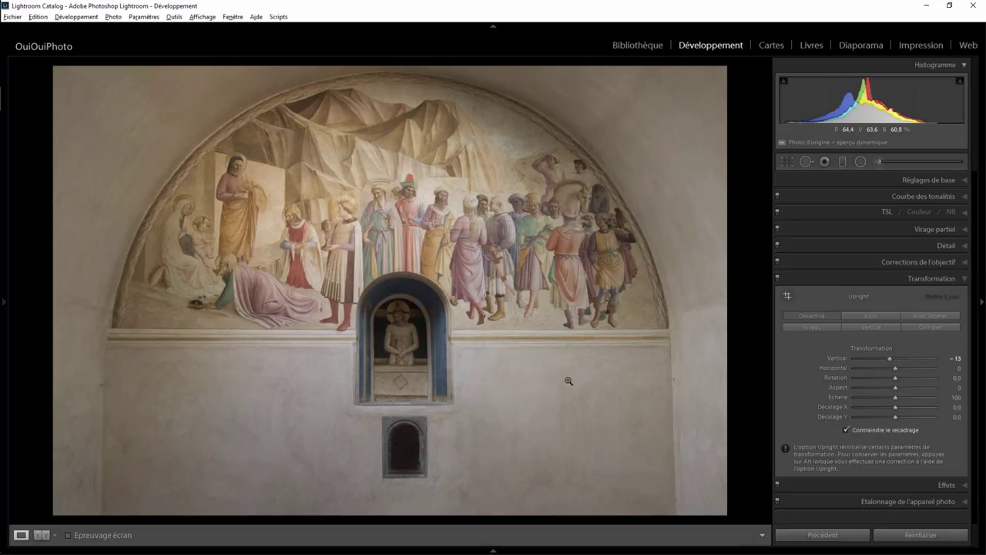
pyautogui.click(786, 162)
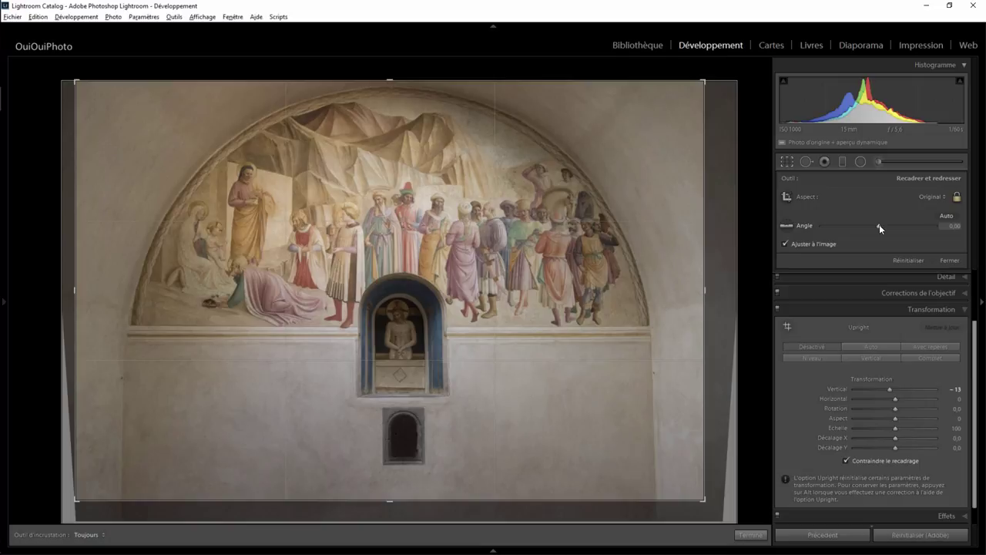
pyautogui.moveTo(878, 224); pyautogui.dragTo(878, 225)
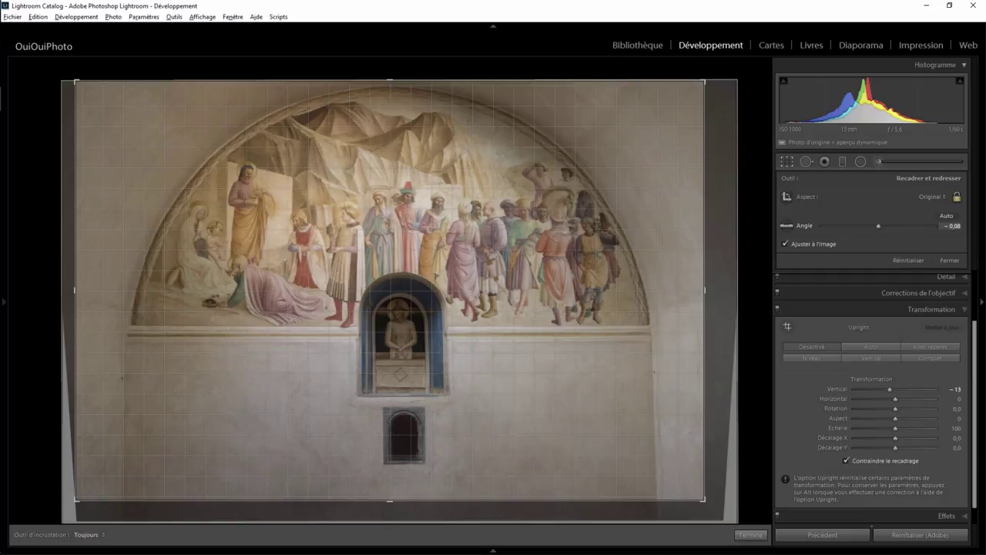
pyautogui.moveTo(878, 225); pyautogui.dragTo(879, 225)
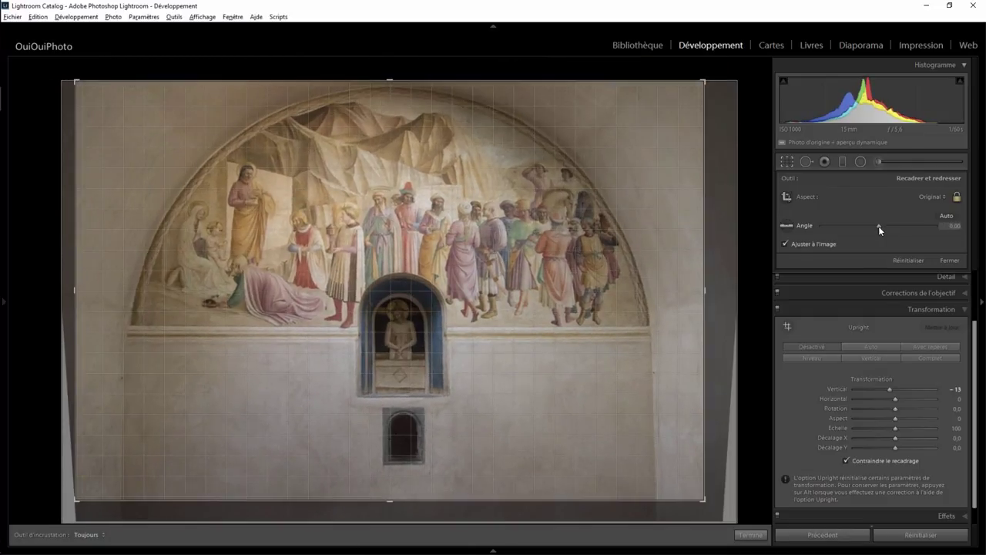
pyautogui.press('shift')
pyautogui.moveTo(878, 225); pyautogui.dragTo(878, 225)
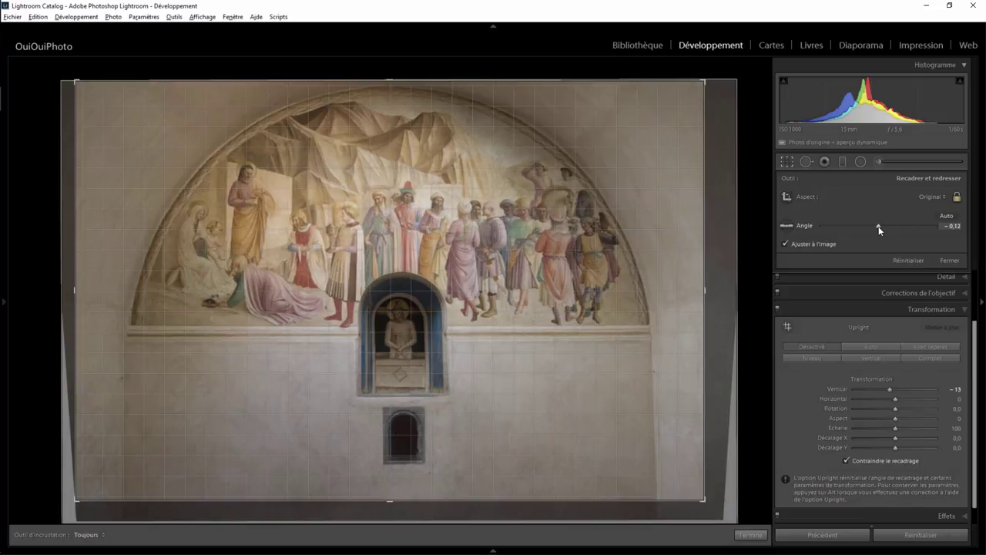
pyautogui.click(751, 534)
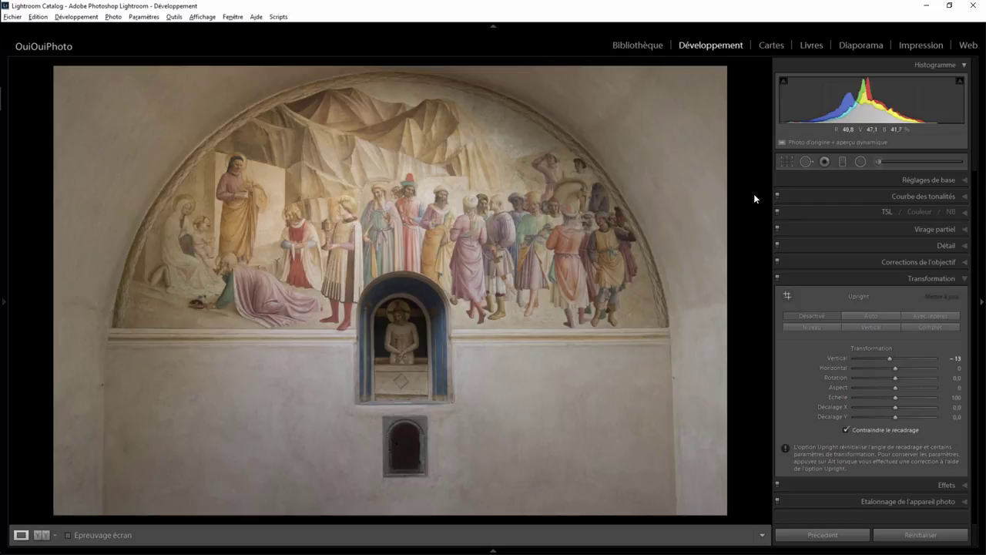
# - Sample a neutral wall area with the white-balance eyedropper for temperature 3250 and tint +10
pyautogui.click(956, 180)
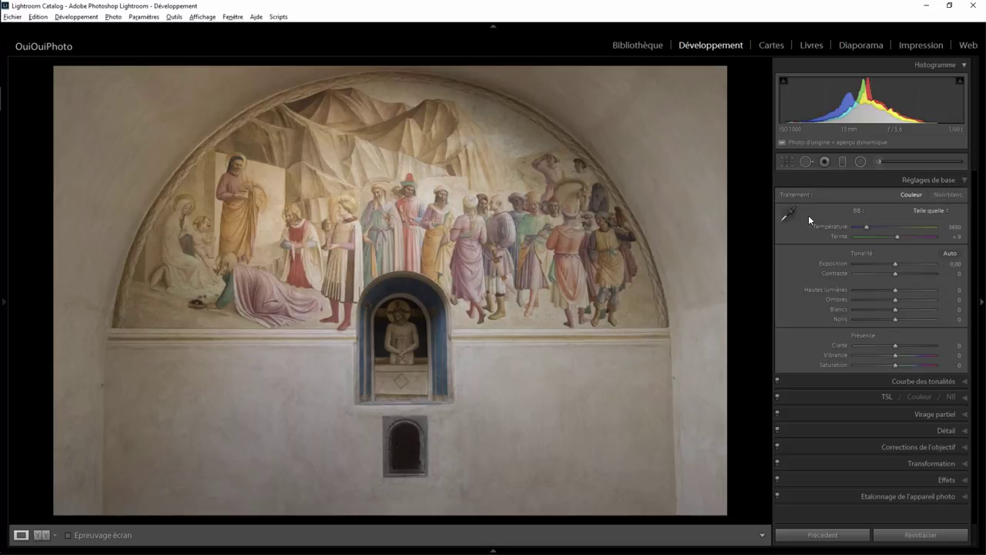
pyautogui.click(789, 213)
pyautogui.click(697, 345)
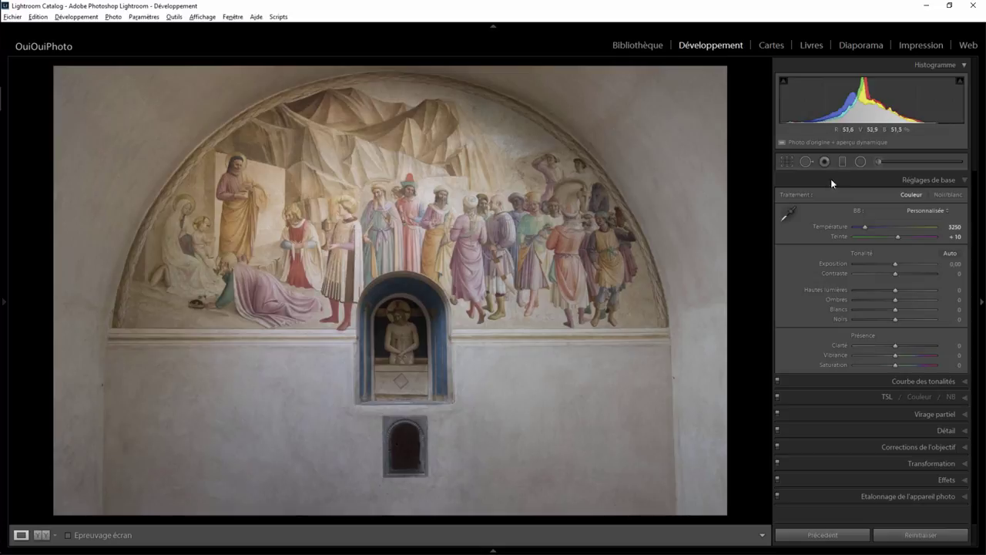
pyautogui.click(879, 162)
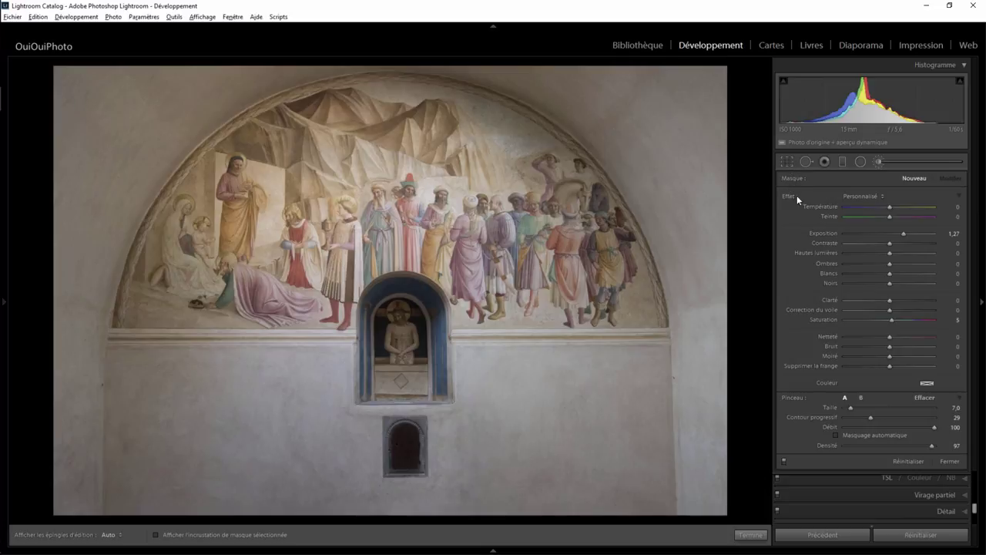
# - Set the Adjustment Brush to exposure 0, contrast 10, clarity 18 and saturation 62
pyautogui.doubleClick(900, 232)
pyautogui.moveTo(891, 243); pyautogui.dragTo(894, 243)
pyautogui.moveTo(889, 300); pyautogui.dragTo(917, 321)
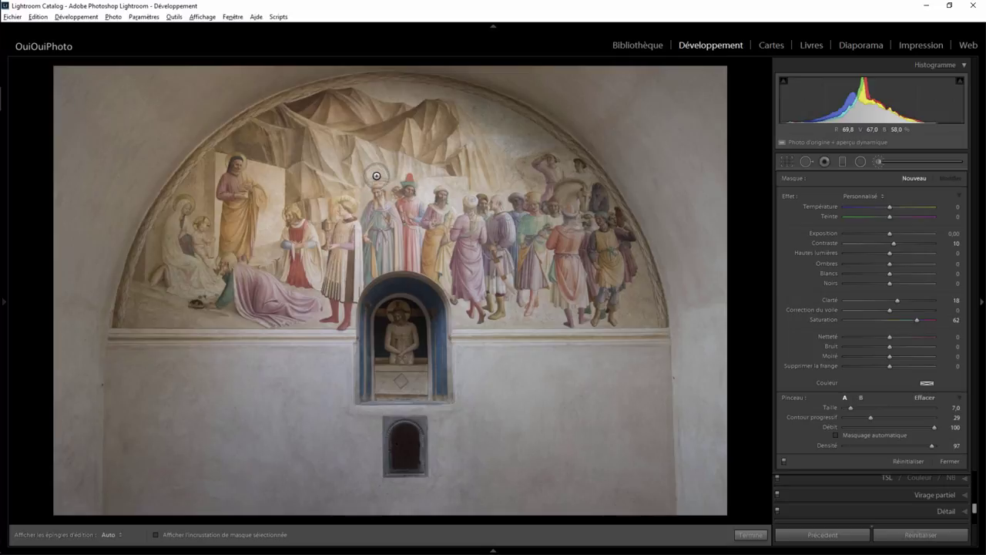
pyautogui.scroll(5, 377, 176)
pyautogui.scroll(1, 376, 175)
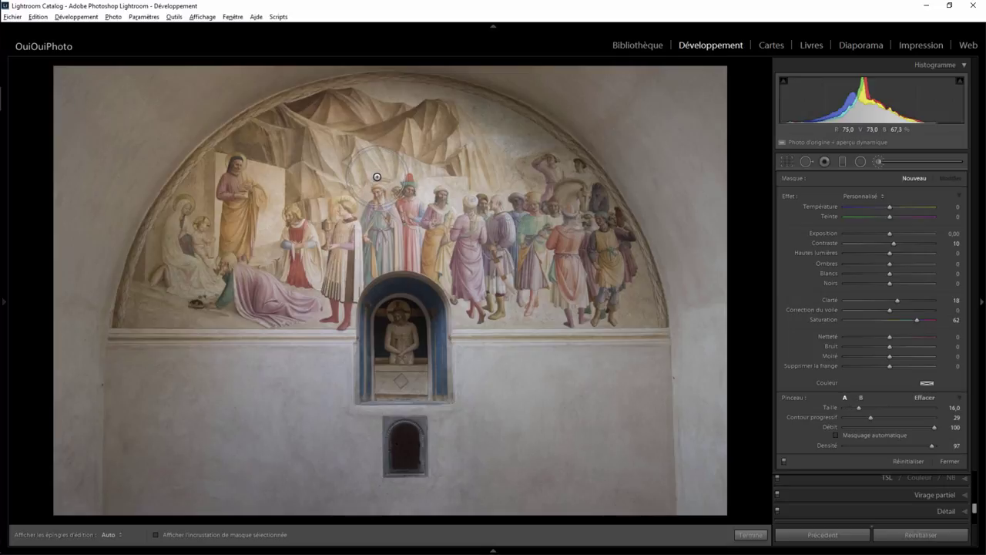
# - Paint the brush adjustment across the upper fresco with the pins hidden
pyautogui.click(330, 151)
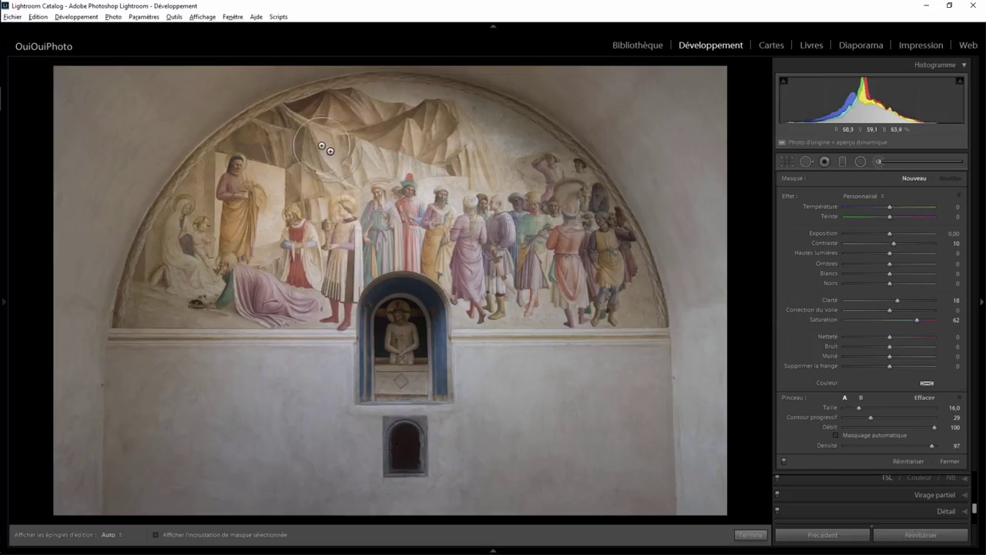
pyautogui.press('h')
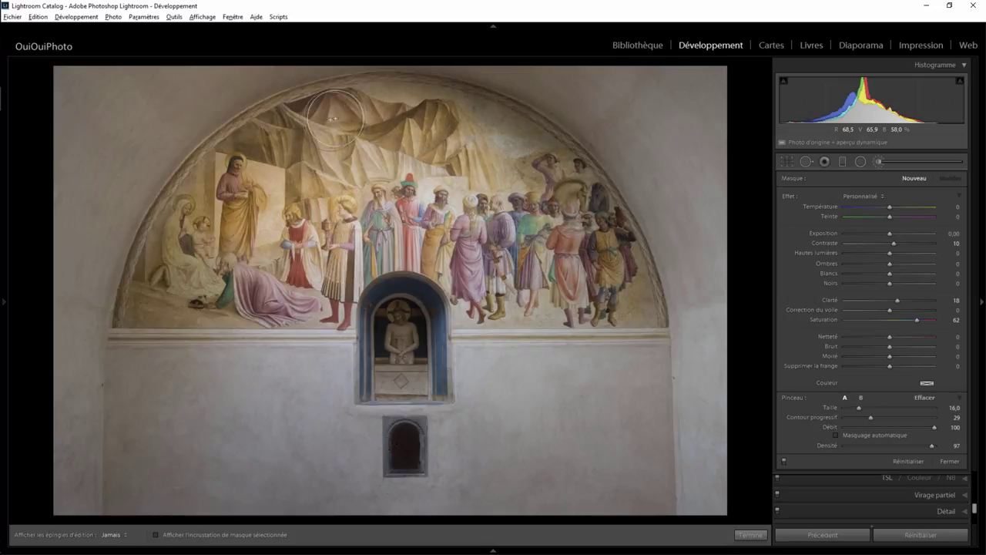
pyautogui.moveTo(333, 117); pyautogui.dragTo(313, 231)
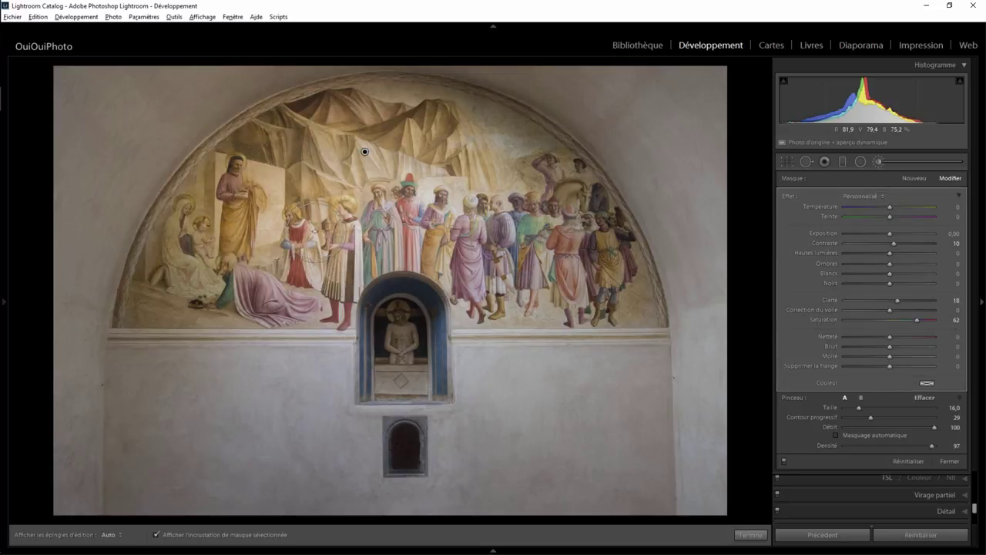
# - Show the red mask overlay and extend the mask over the right figures and niche's left edge
pyautogui.press('o')
pyautogui.scroll(-3, 316, 222)
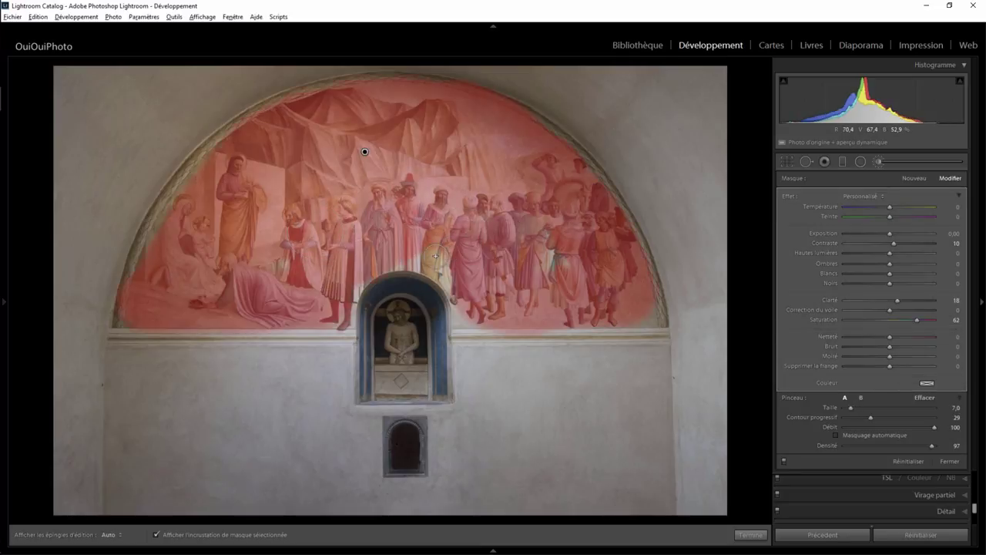
pyautogui.moveTo(435, 256)
pyautogui.mouseDown()
pyautogui.moveTo(461, 291)
pyautogui.moveTo(622, 310)
pyautogui.mouseUp()
pyautogui.press('h')
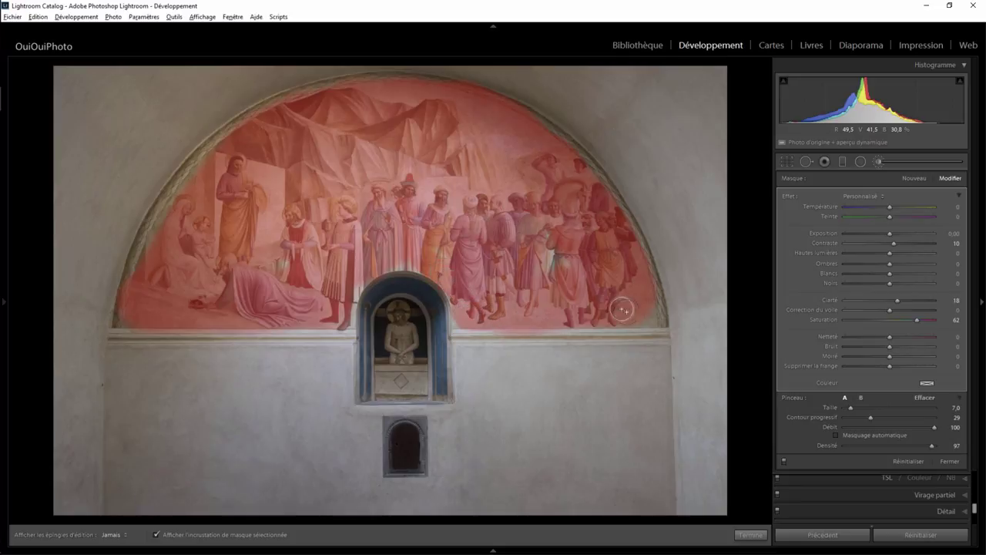
pyautogui.scroll(-3, 623, 310)
pyautogui.press('h')
pyautogui.press('h')
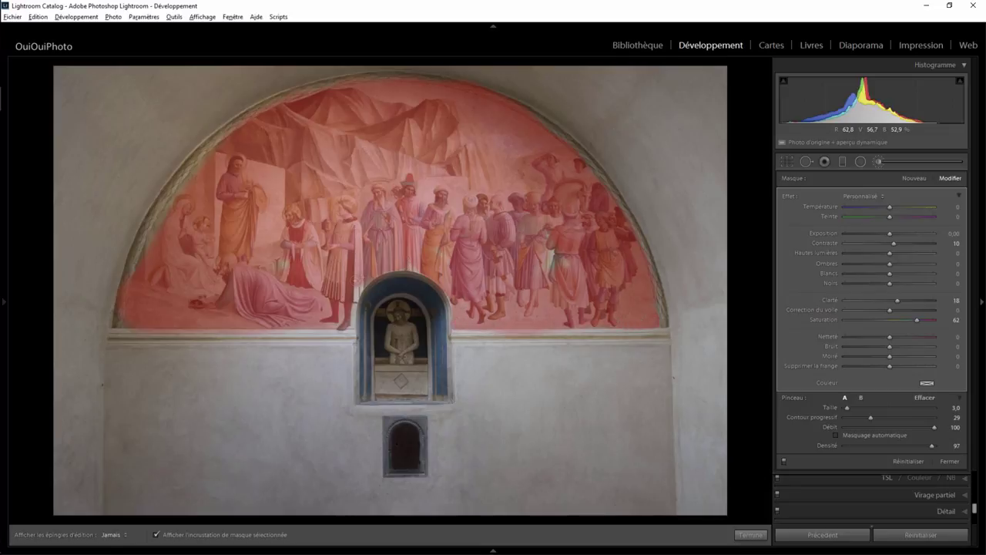
pyautogui.moveTo(353, 287); pyautogui.dragTo(351, 318)
pyautogui.press('h')
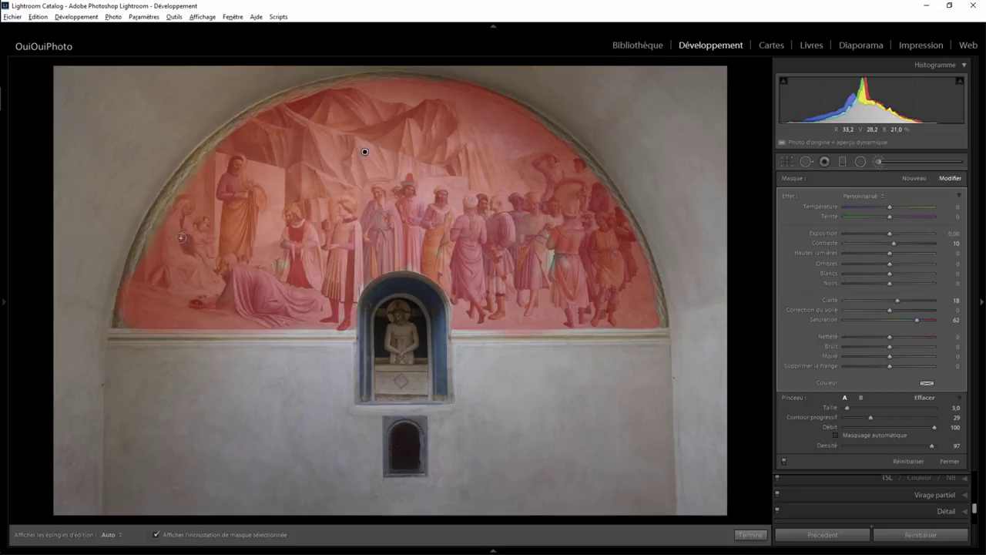
pyautogui.press('alt')
pyautogui.press('h')
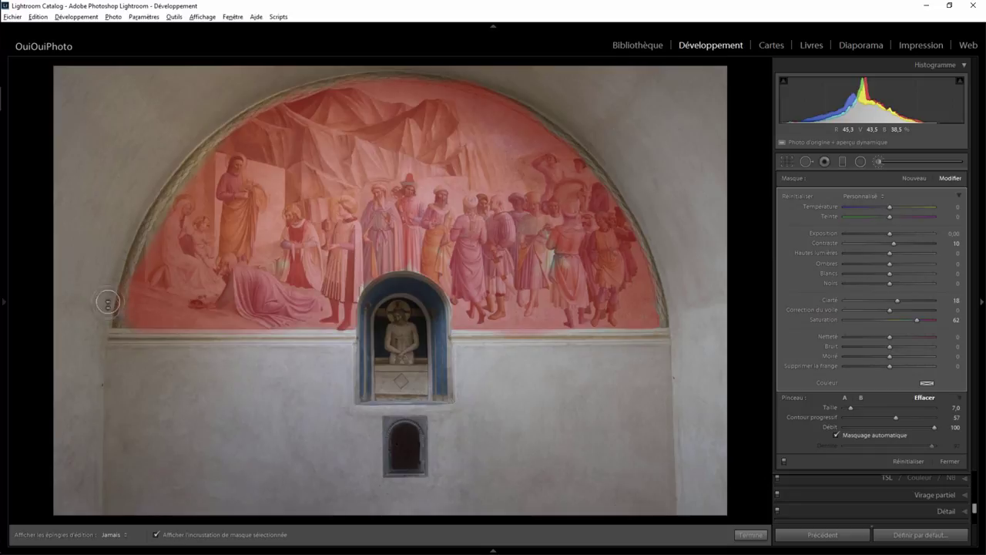
pyautogui.press('h')
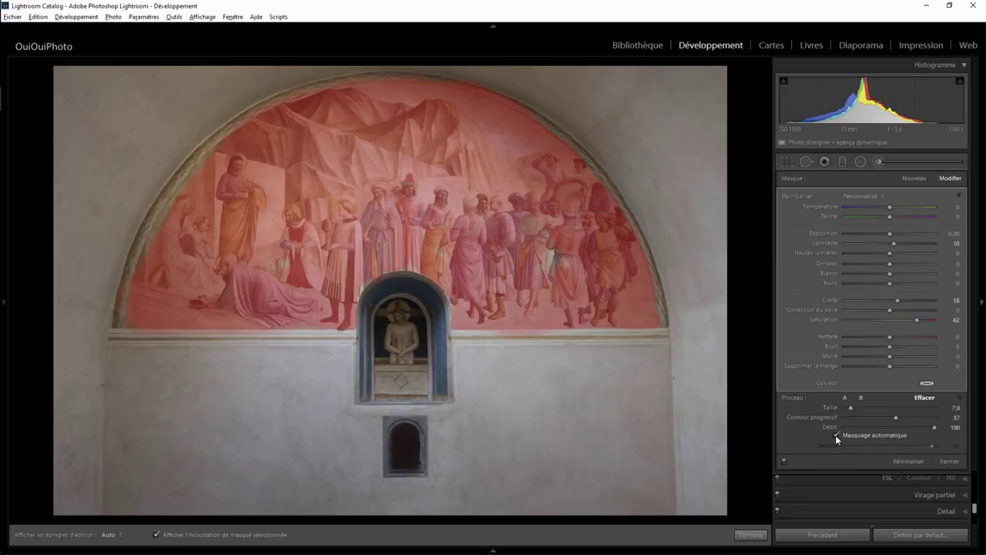
# - Turn off Auto Mask, enlarge the brush and finish the fresco brush mask
pyautogui.click(837, 435)
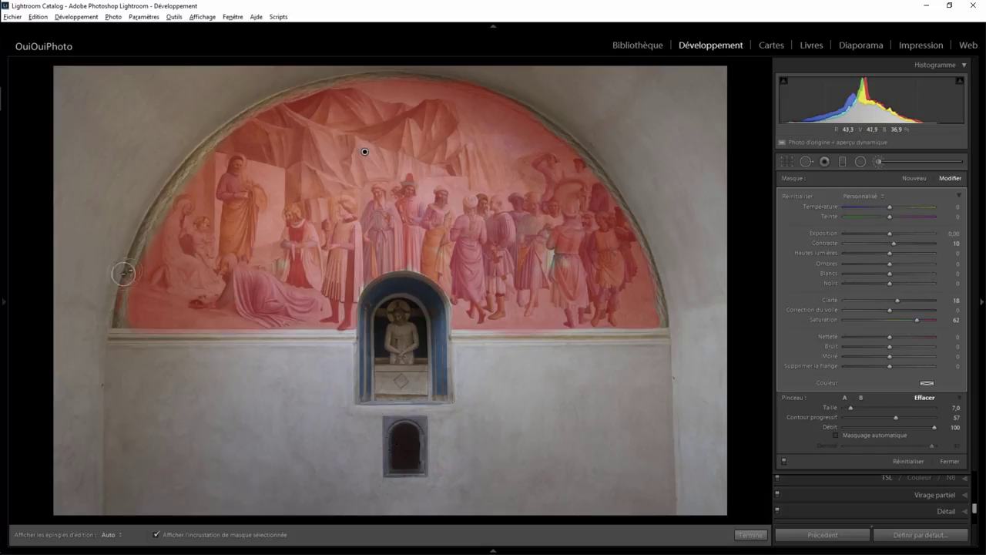
pyautogui.press('h')
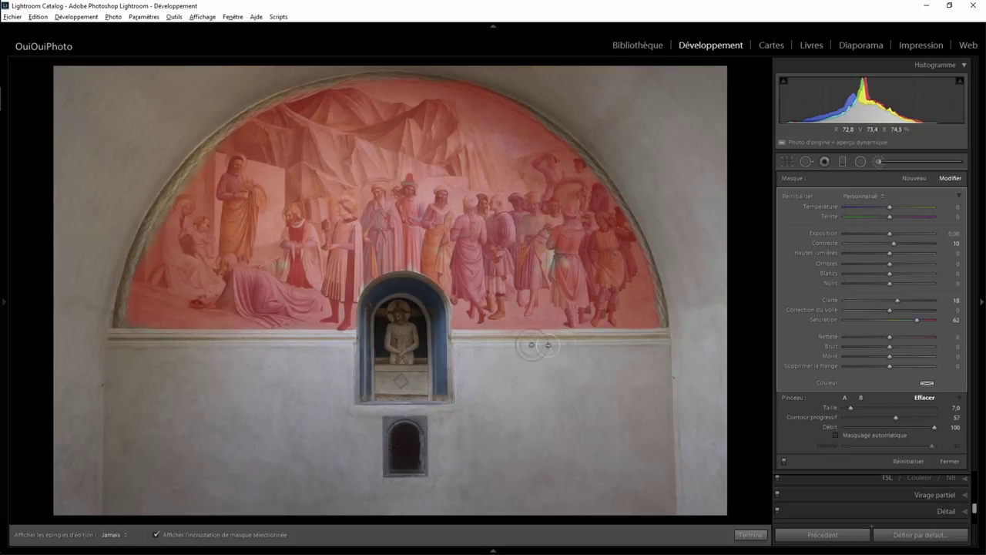
pyautogui.press('h')
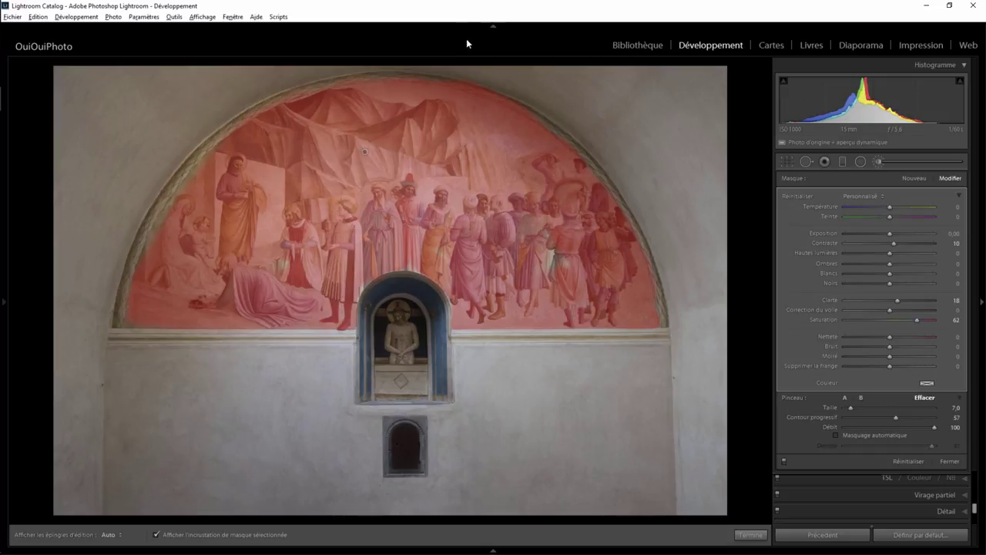
pyautogui.press('h')
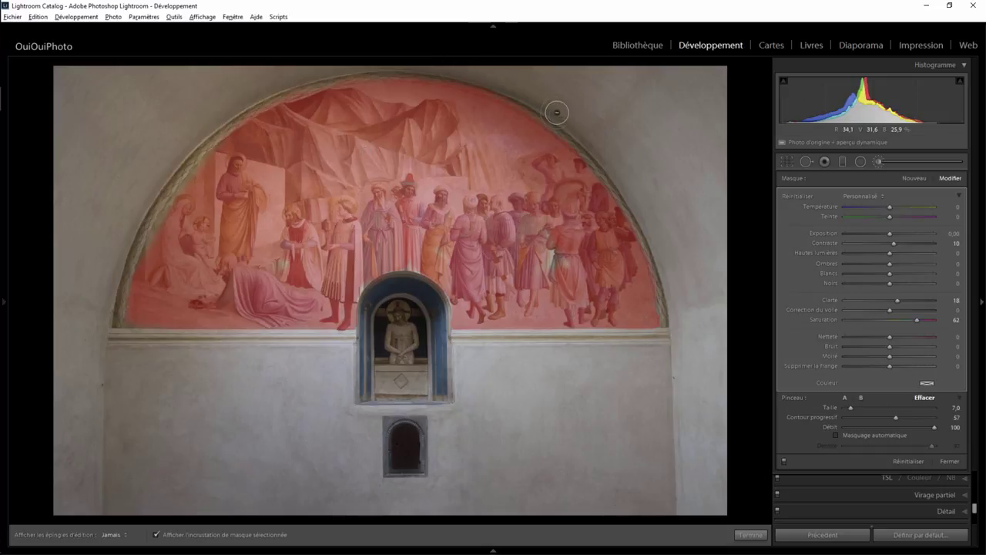
pyautogui.press('h')
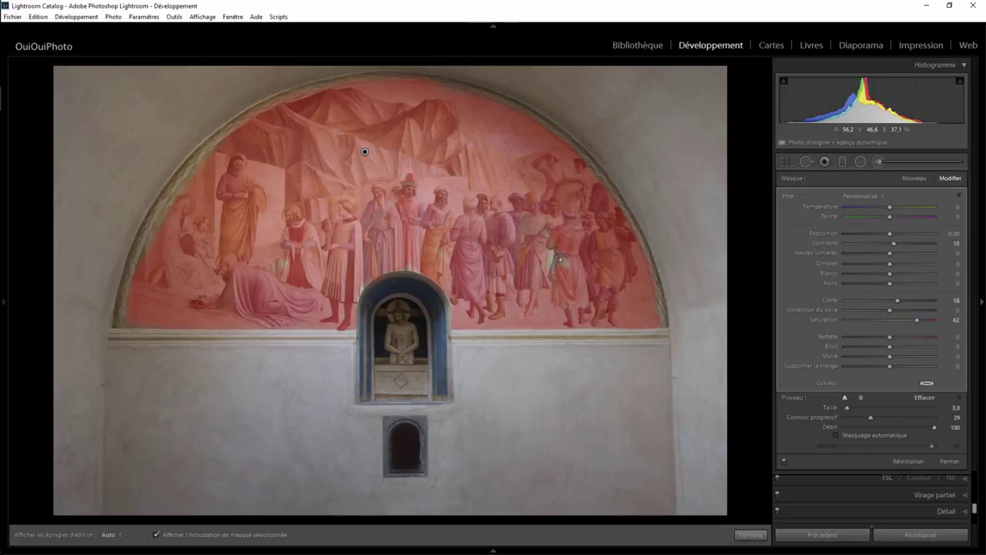
pyautogui.press('h')
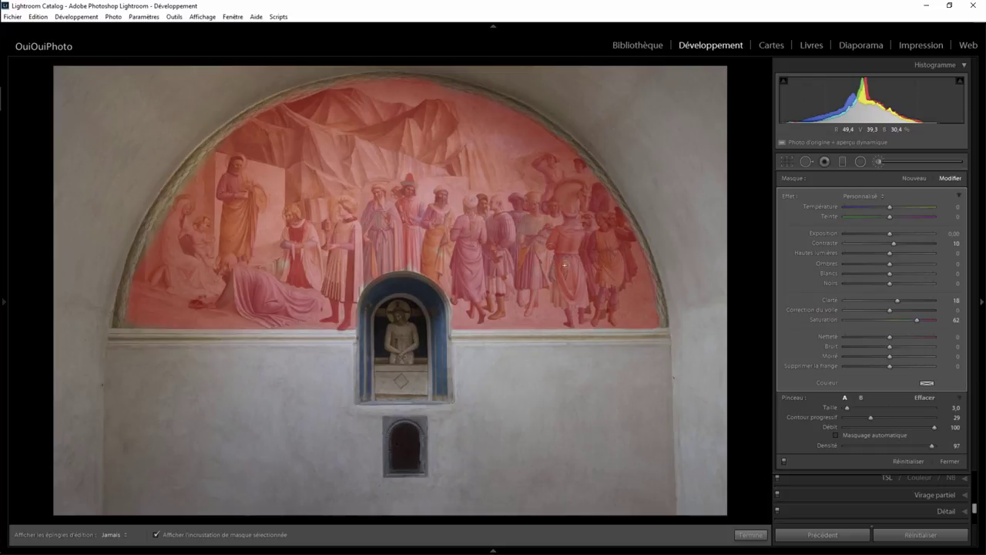
pyautogui.press('h')
pyautogui.press(']')
pyautogui.click(751, 535)
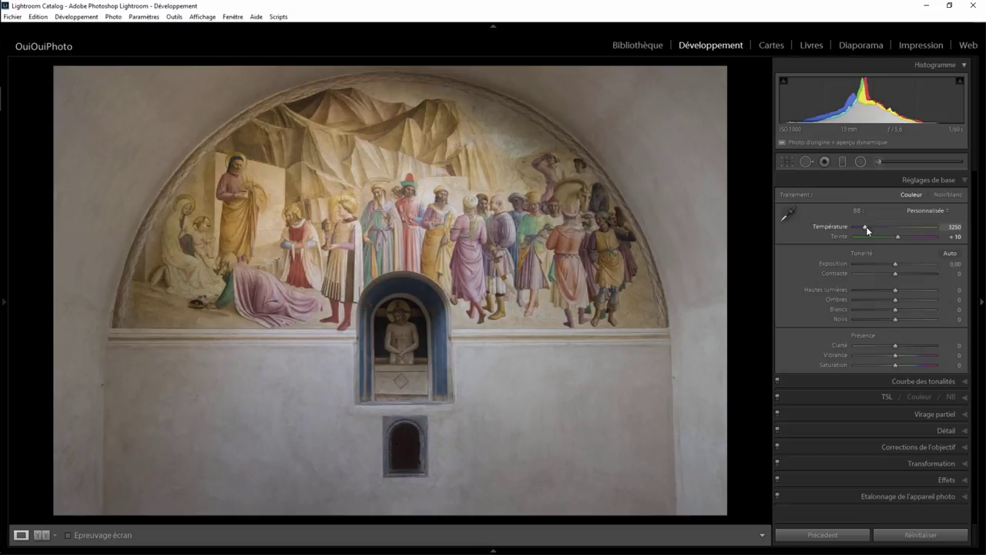
# - Reselect the fresco brush mask and set its temperature to −13
pyautogui.click(879, 161)
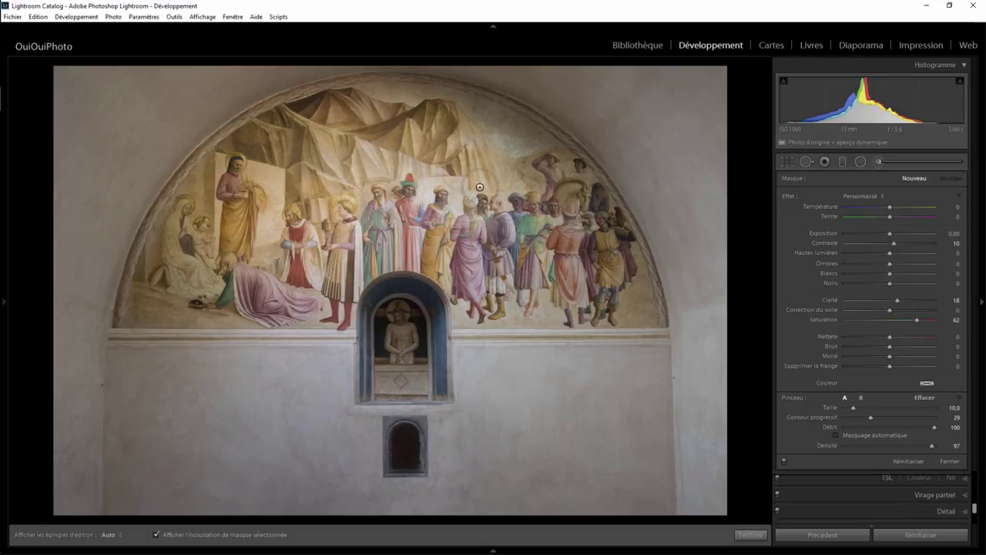
pyautogui.click(364, 154)
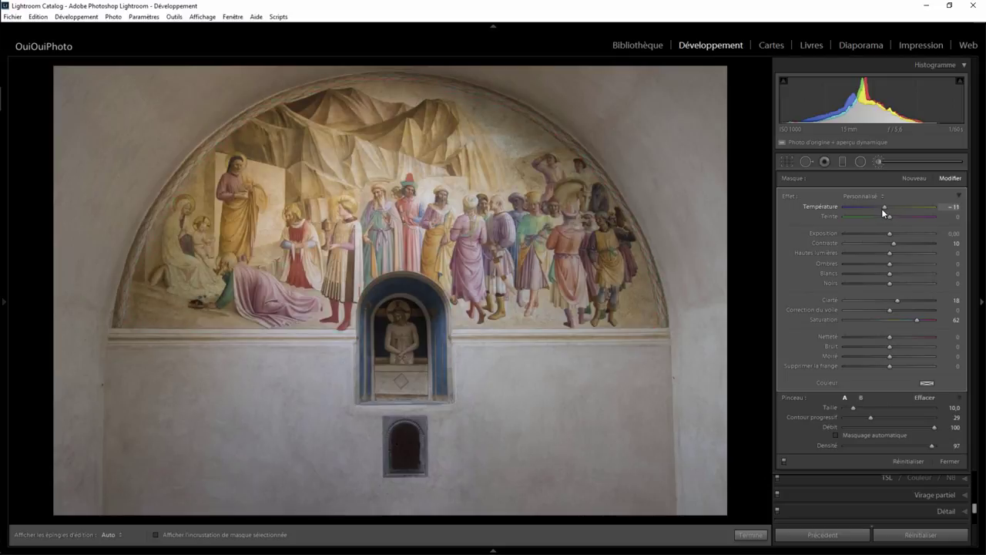
pyautogui.moveTo(880, 208); pyautogui.dragTo(881, 207)
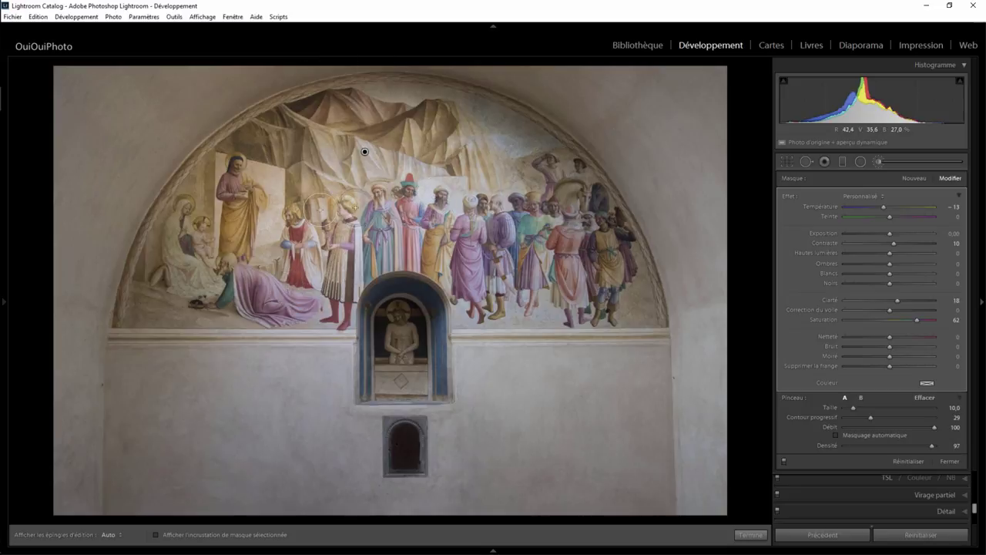
pyautogui.click(860, 162)
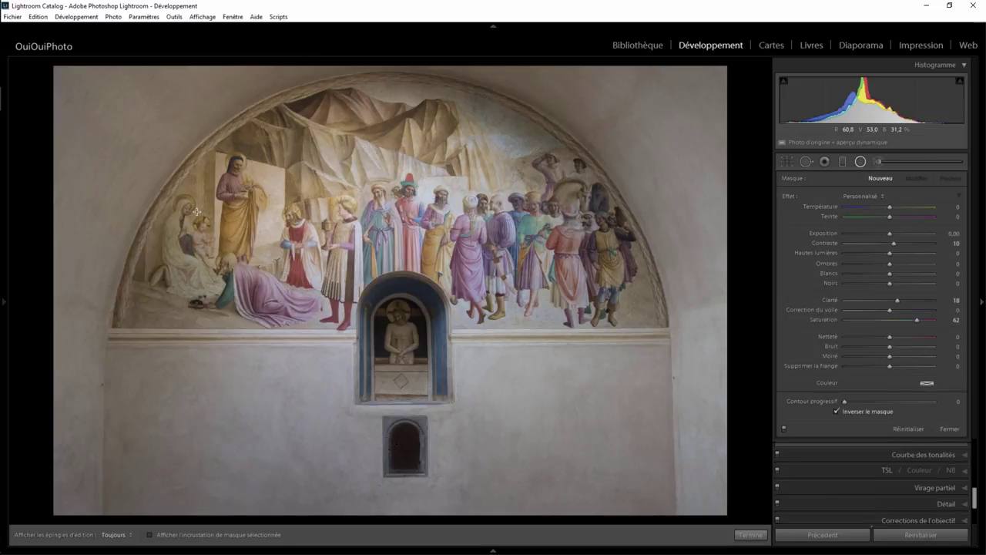
# - Draw a radial filter over the left fresco, reset its effects, then move and rotate it
pyautogui.moveTo(220, 255); pyautogui.dragTo(346, 384)
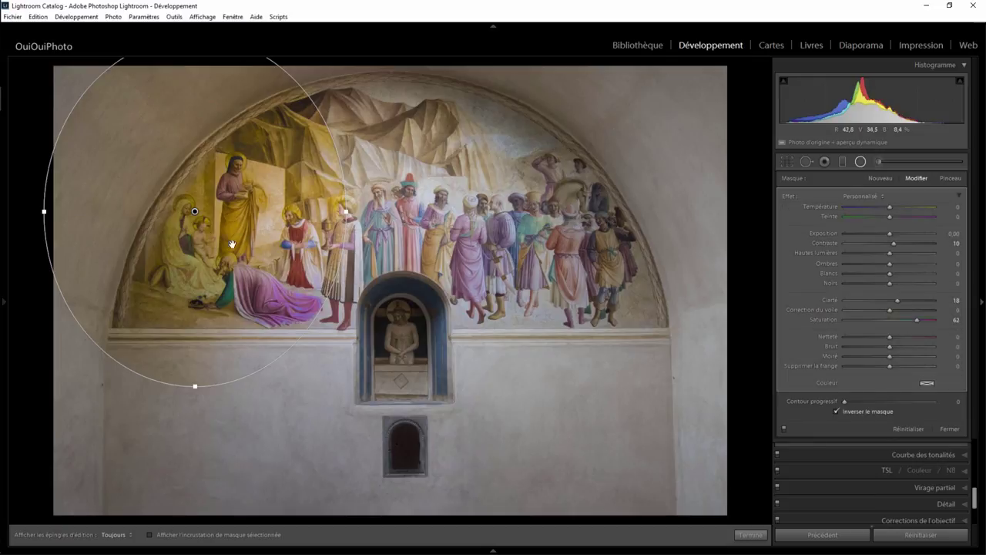
pyautogui.doubleClick(790, 199)
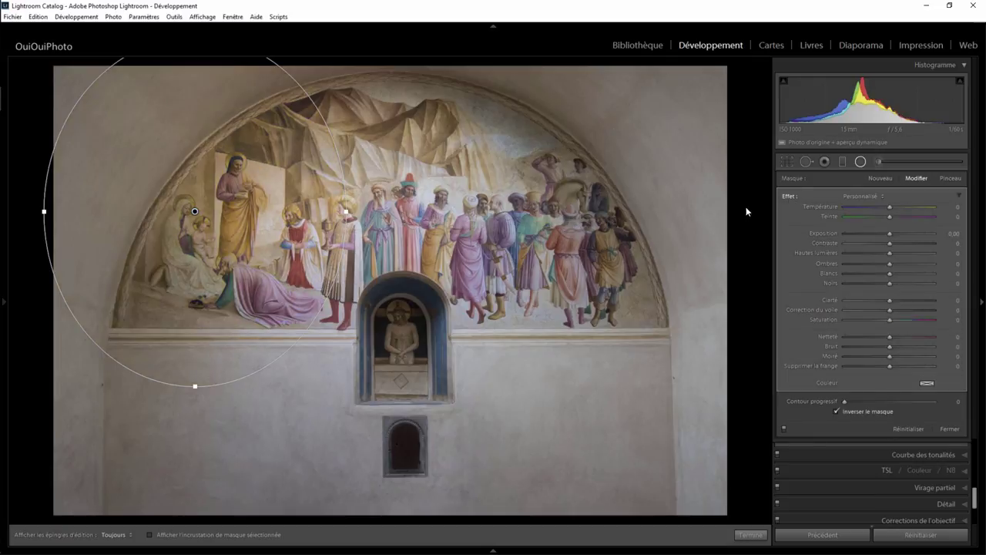
pyautogui.moveTo(193, 213); pyautogui.dragTo(210, 233)
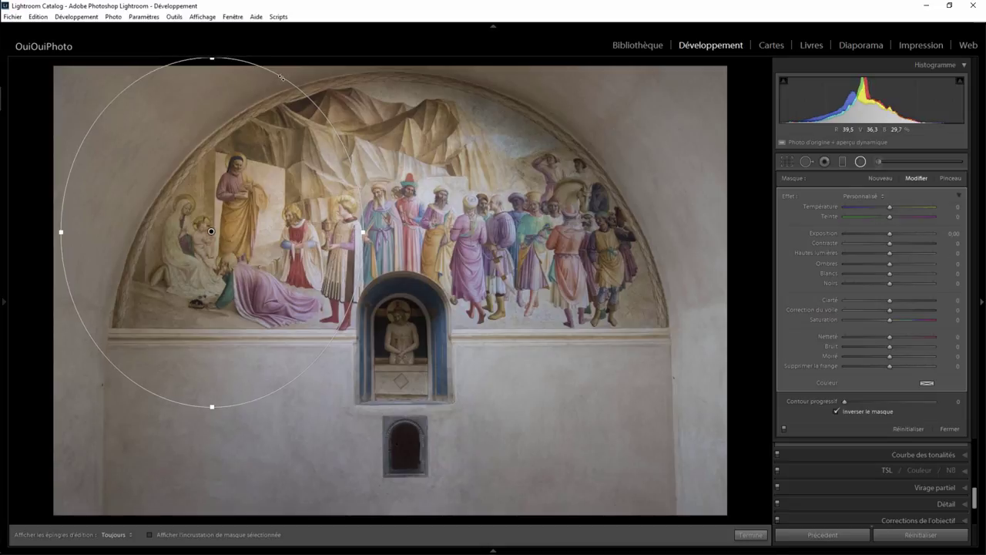
pyautogui.moveTo(306, 91); pyautogui.dragTo(352, 152)
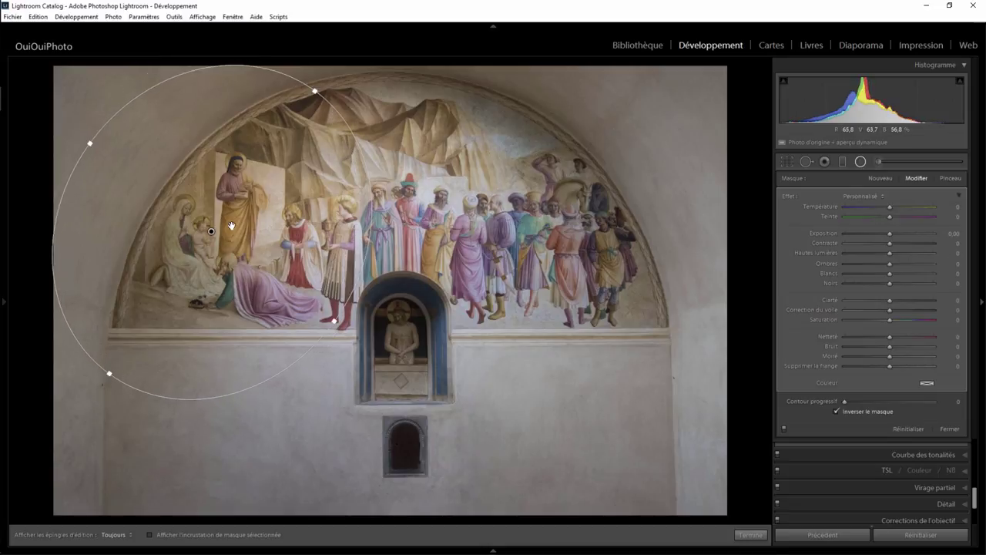
pyautogui.moveTo(212, 232); pyautogui.dragTo(224, 238)
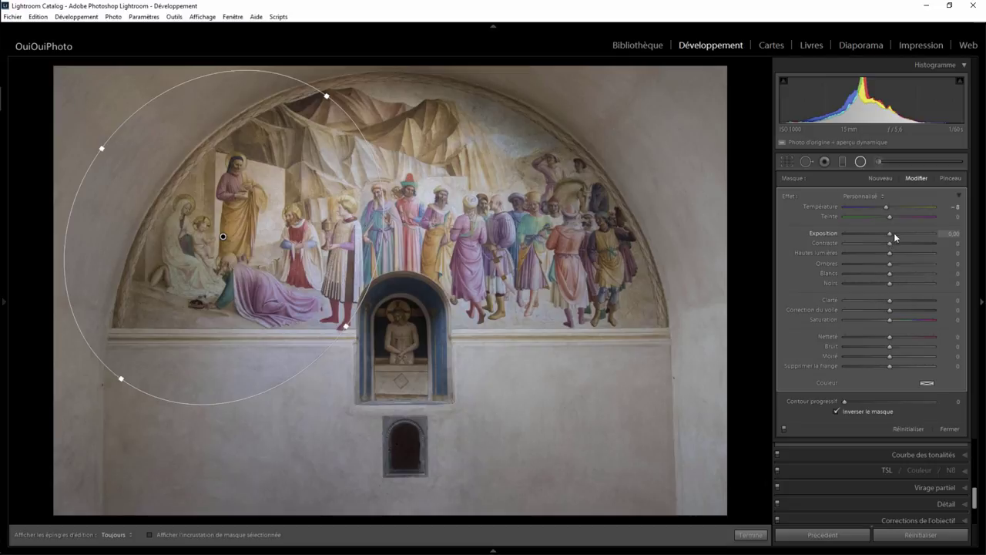
# - Give the radial filter exposure 0.21 and feather 71, and finish it
pyautogui.moveTo(894, 232); pyautogui.dragTo(892, 233)
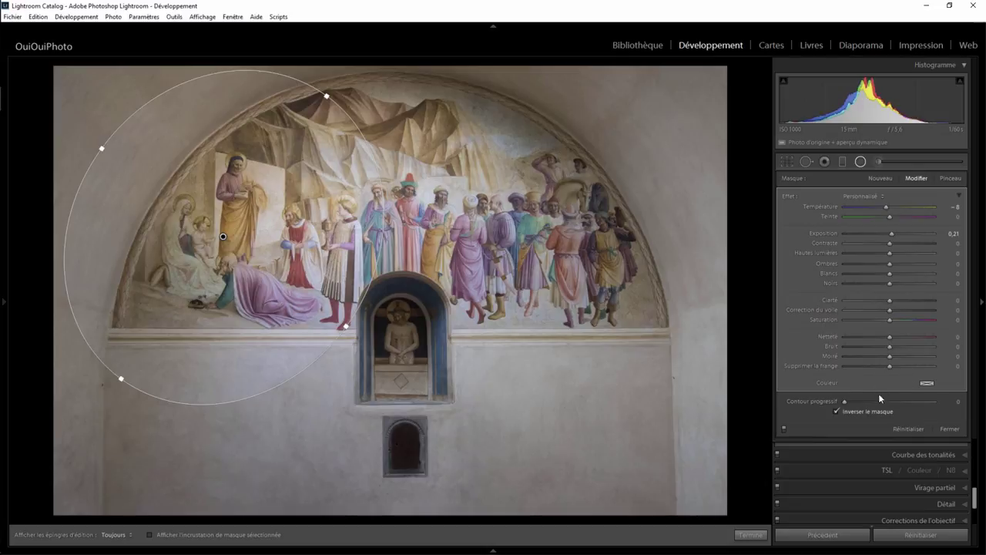
pyautogui.moveTo(912, 400); pyautogui.dragTo(908, 401)
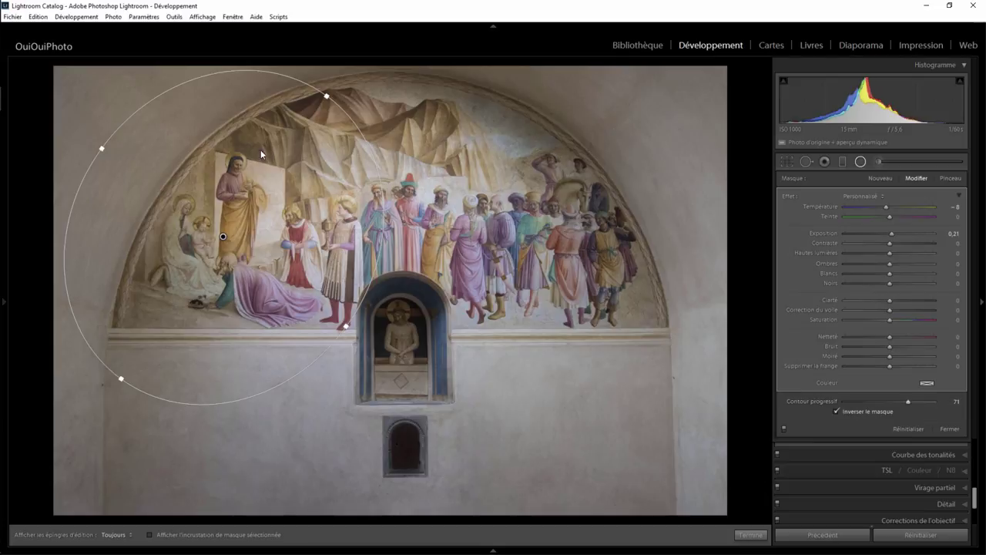
pyautogui.click(752, 535)
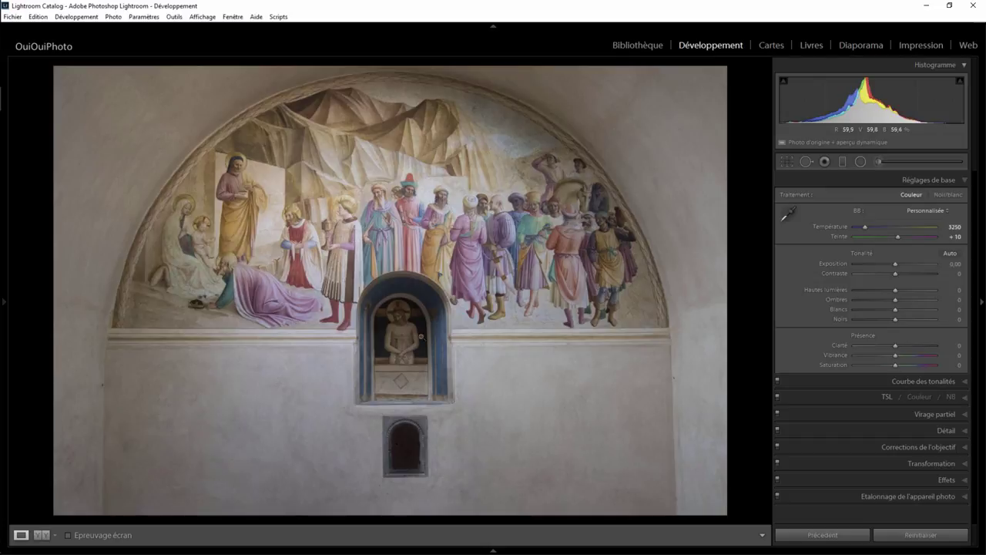
# - Zoom in on the niche figure and set a new brush to exposure 1.13
pyautogui.click(402, 321)
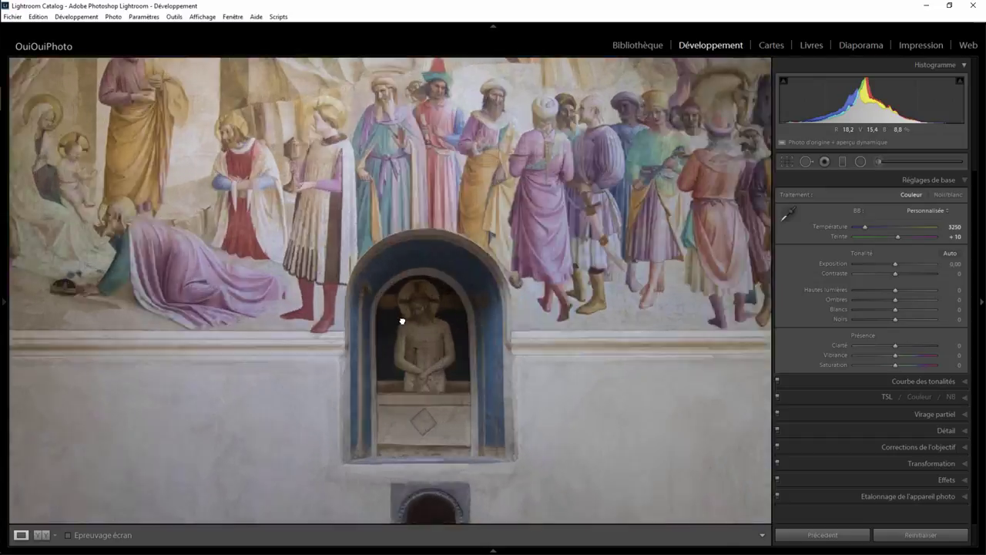
pyautogui.moveTo(493, 289); pyautogui.dragTo(412, 289)
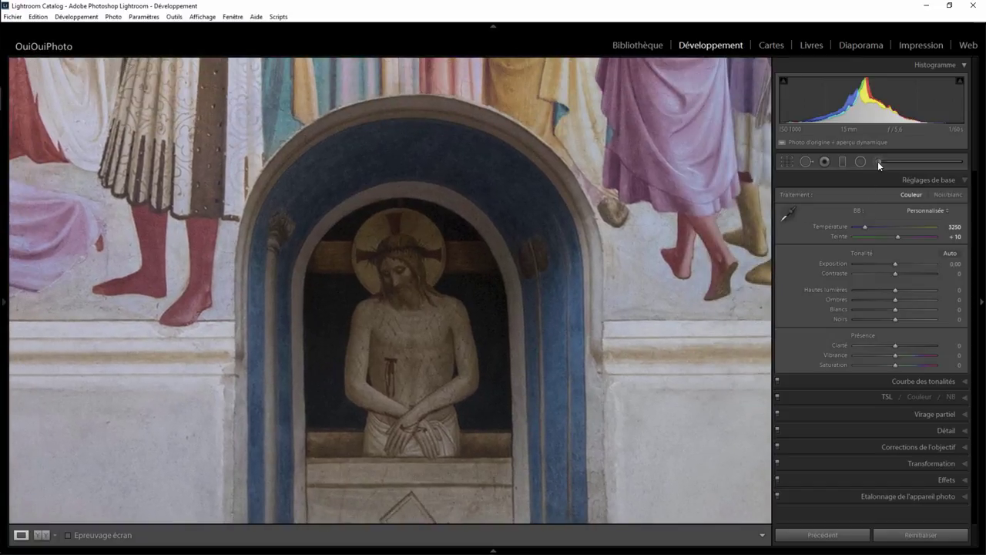
pyautogui.click(878, 161)
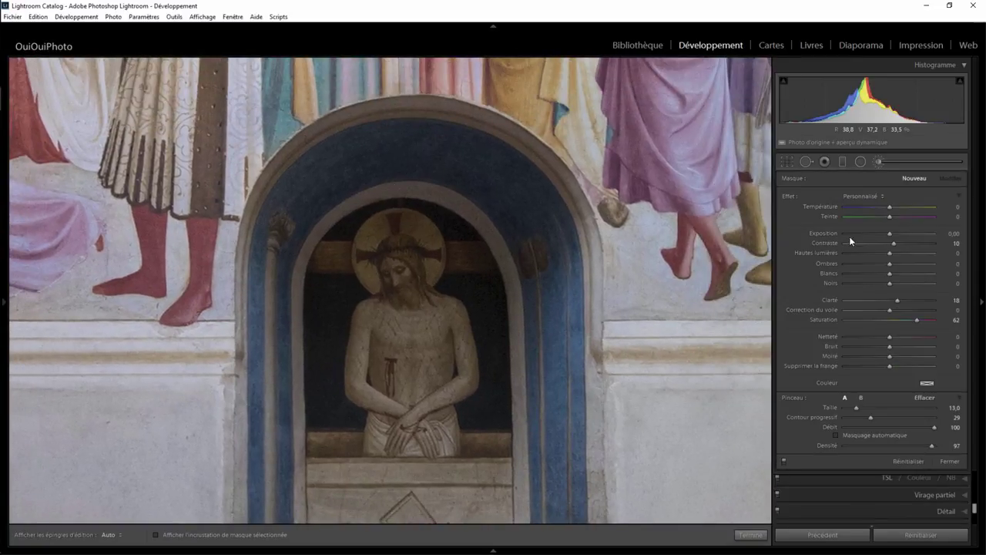
pyautogui.doubleClick(784, 196)
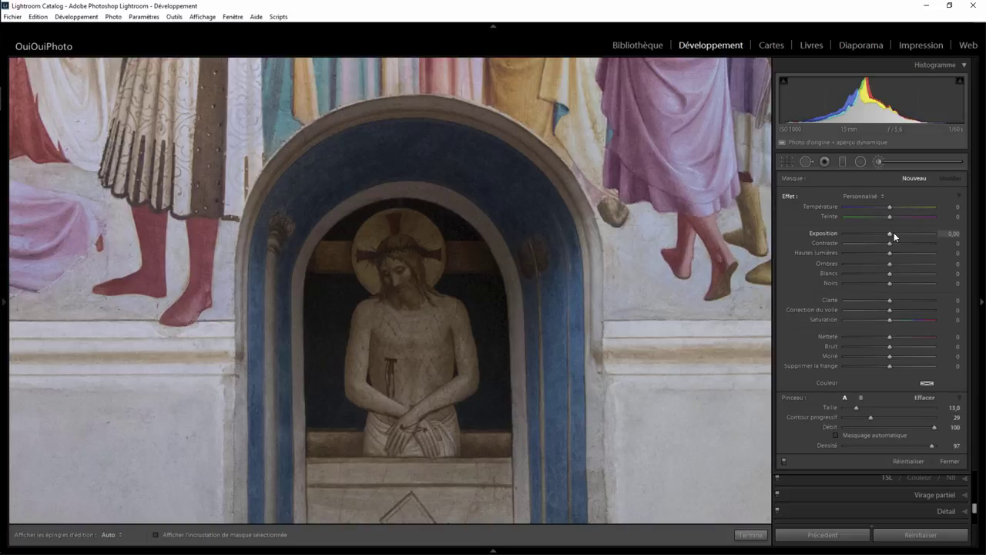
pyautogui.moveTo(888, 233); pyautogui.dragTo(892, 234)
pyautogui.moveTo(899, 234); pyautogui.dragTo(900, 234)
# - Paint the brightening over the top, centre and right of the niche arch
pyautogui.click(444, 163)
pyautogui.moveTo(370, 193)
pyautogui.mouseDown()
pyautogui.moveTo(373, 125)
pyautogui.moveTo(262, 266)
pyautogui.moveTo(262, 401)
pyautogui.mouseUp()
pyautogui.moveTo(284, 227)
pyautogui.mouseDown()
pyautogui.moveTo(442, 138)
pyautogui.moveTo(555, 199)
pyautogui.moveTo(575, 282)
pyautogui.moveTo(577, 419)
pyautogui.moveTo(535, 286)
pyautogui.moveTo(557, 247)
pyautogui.moveTo(524, 378)
pyautogui.moveTo(444, 351)
pyautogui.moveTo(363, 370)
pyautogui.moveTo(309, 335)
pyautogui.mouseUp()
# - Keep brightening the niche and paint over the dark shadow on the blue pilaster
pyautogui.moveTo(421, 305); pyautogui.dragTo(426, 315)
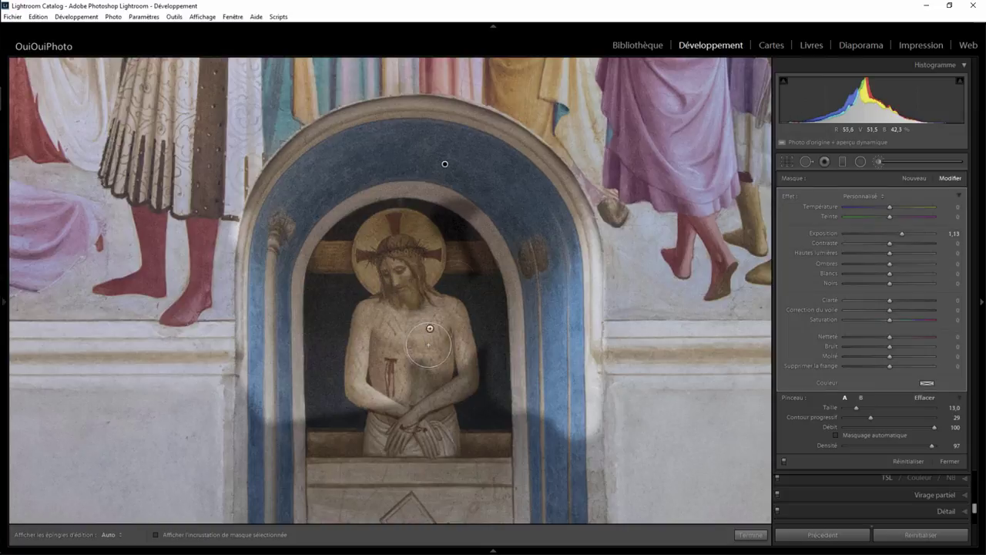
pyautogui.press('h')
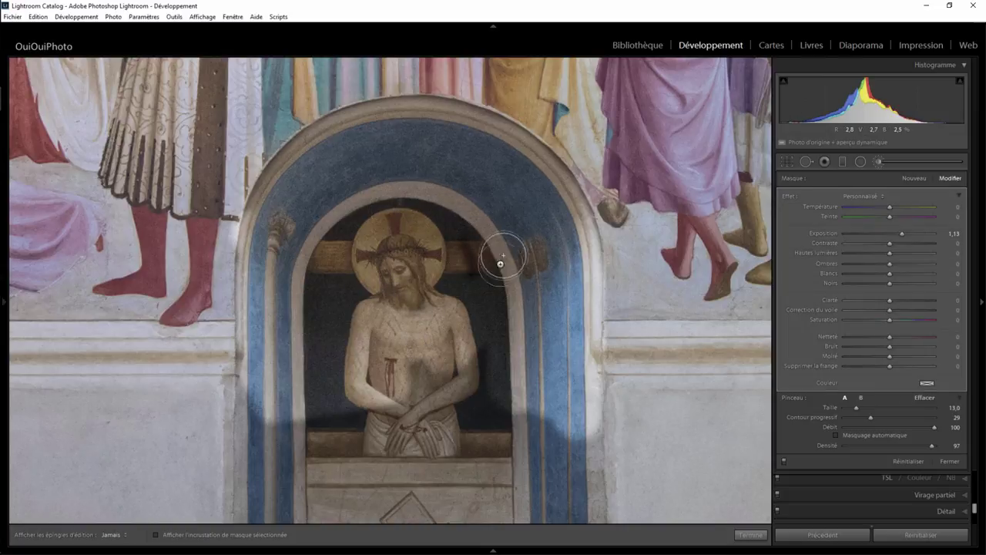
pyautogui.press('h')
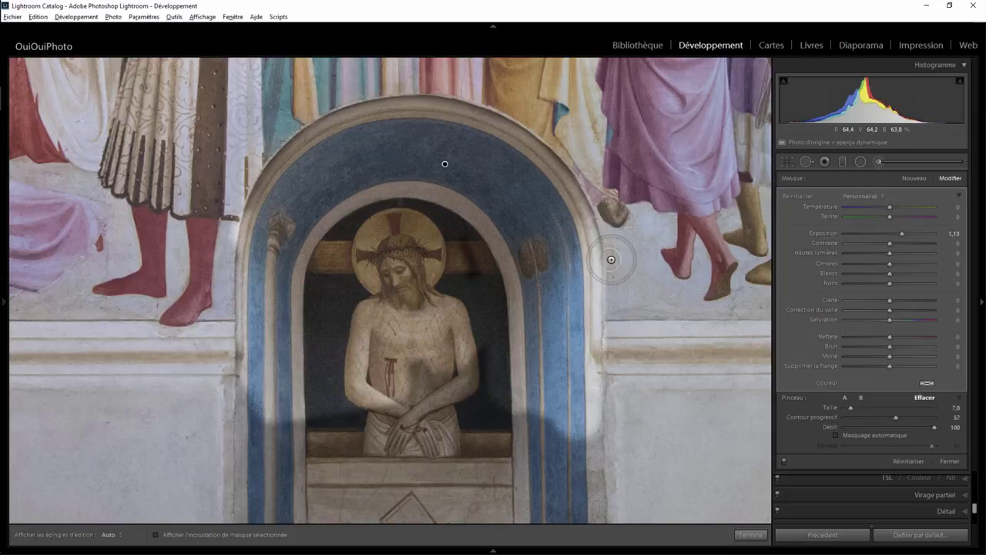
pyautogui.press('h')
pyautogui.press('alt')
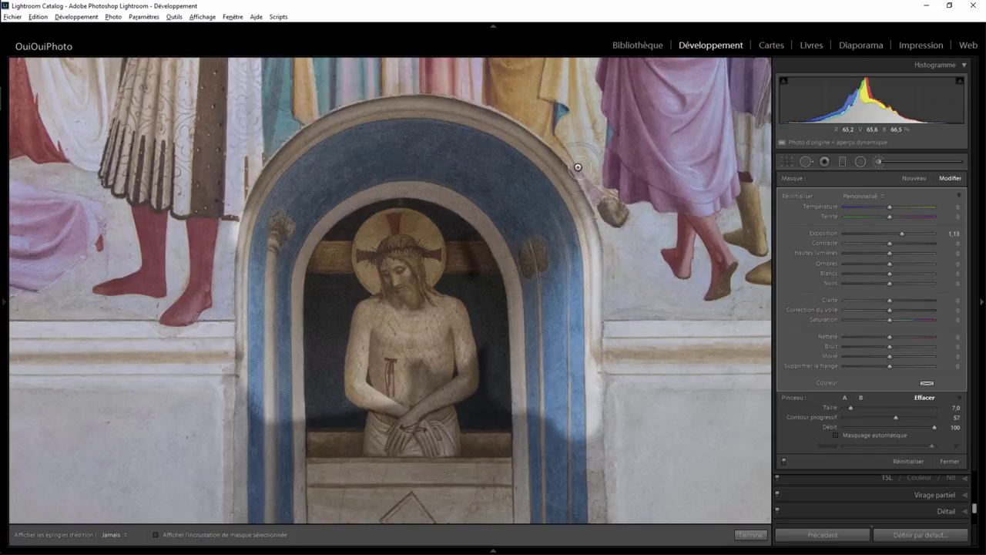
pyautogui.press('h')
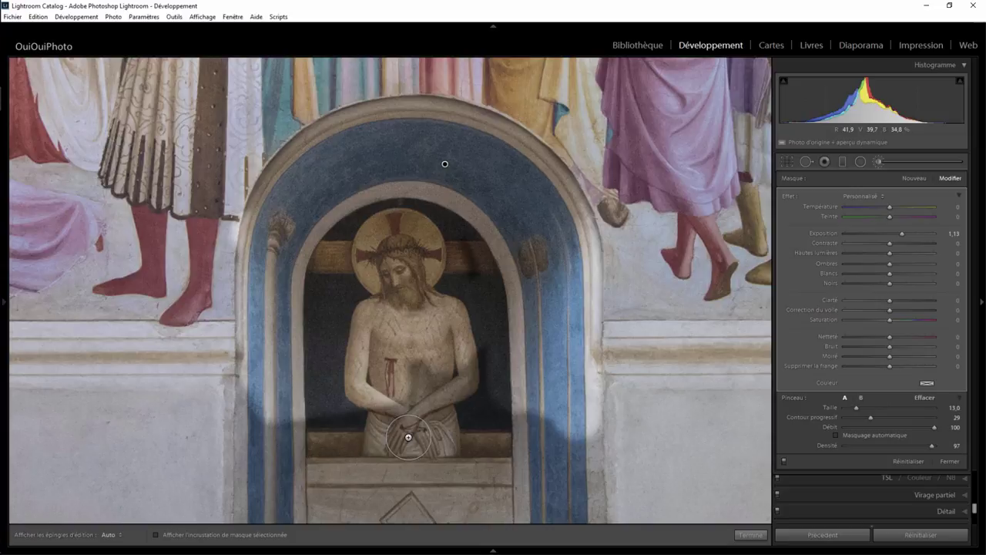
pyautogui.press('h')
pyautogui.moveTo(418, 437); pyautogui.dragTo(462, 297)
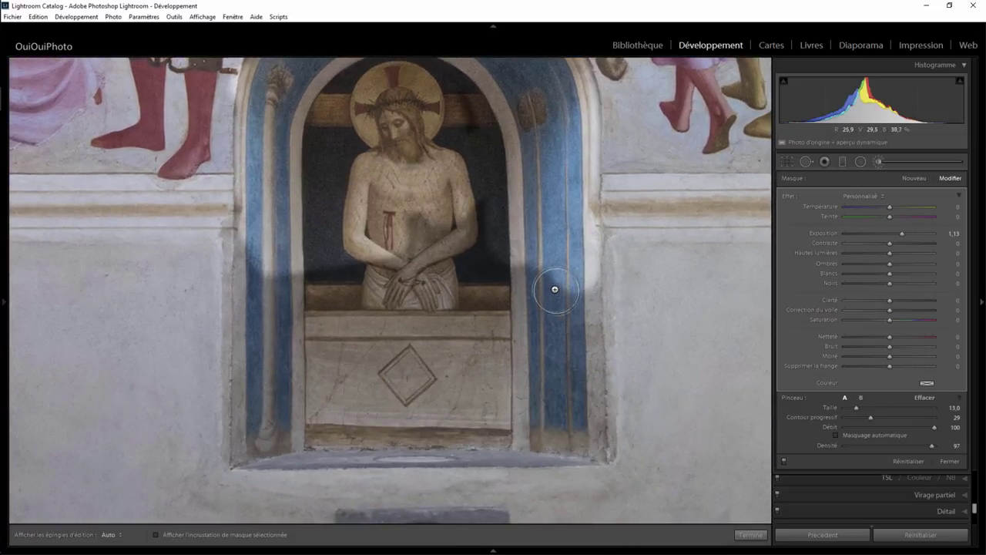
pyautogui.moveTo(544, 394)
pyautogui.mouseDown()
pyautogui.moveTo(555, 297)
pyautogui.moveTo(573, 275)
pyautogui.moveTo(586, 324)
pyautogui.moveTo(579, 440)
pyautogui.moveTo(253, 440)
pyautogui.moveTo(257, 221)
pyautogui.moveTo(278, 414)
pyautogui.moveTo(305, 323)
pyautogui.moveTo(308, 447)
pyautogui.moveTo(478, 420)
pyautogui.moveTo(439, 406)
pyautogui.moveTo(558, 419)
pyautogui.moveTo(505, 158)
pyautogui.moveTo(486, 208)
pyautogui.moveTo(346, 290)
pyautogui.moveTo(312, 282)
pyautogui.moveTo(436, 329)
pyautogui.moveTo(370, 323)
pyautogui.moveTo(404, 362)
pyautogui.moveTo(463, 378)
pyautogui.moveTo(450, 279)
pyautogui.moveTo(416, 309)
pyautogui.moveTo(389, 293)
pyautogui.moveTo(405, 317)
pyautogui.mouseUp()
# - Erase the brightening that spilled along the ledge and the stray mask at upper left
pyautogui.press('h')
pyautogui.press('alt')
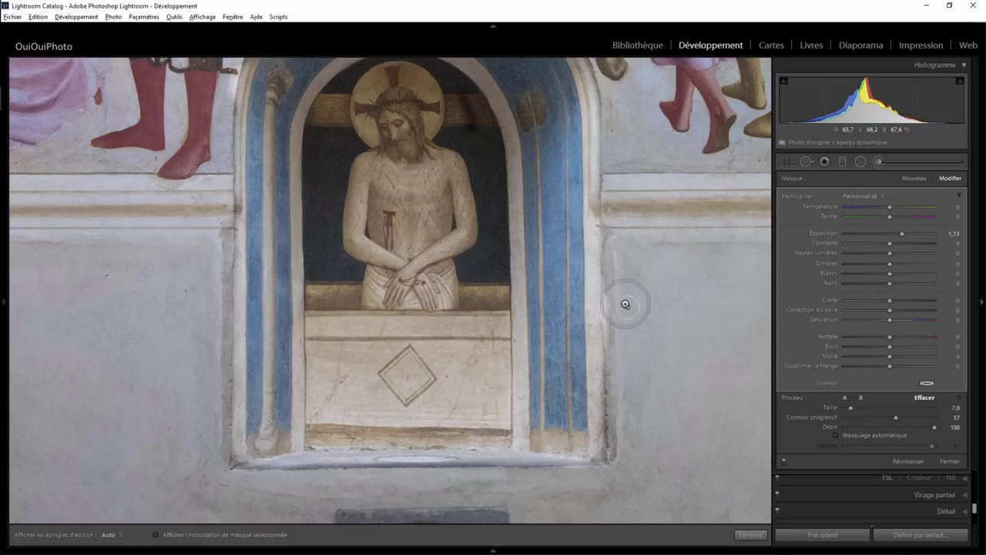
pyautogui.press('h')
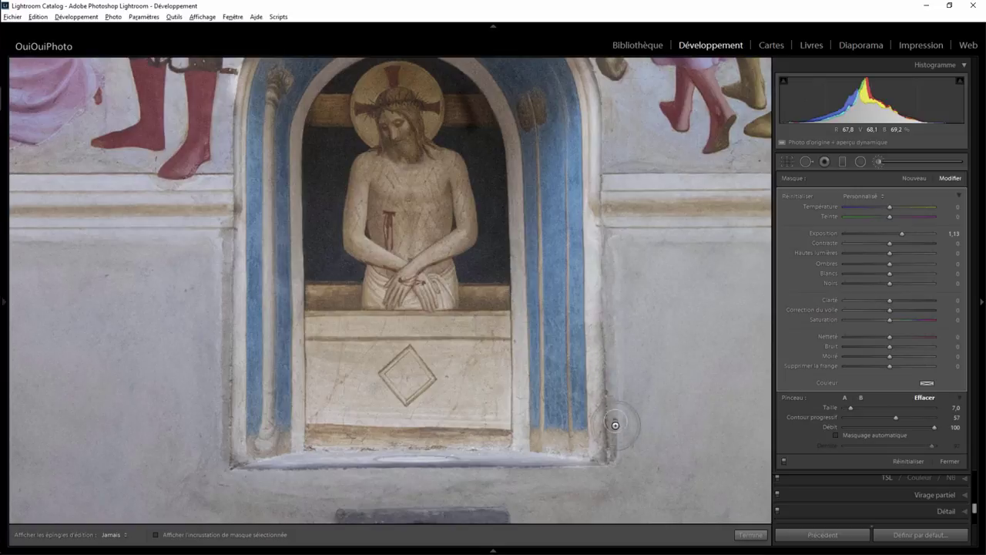
pyautogui.moveTo(618, 470)
pyautogui.mouseDown()
pyautogui.moveTo(457, 482)
pyautogui.moveTo(250, 478)
pyautogui.mouseUp()
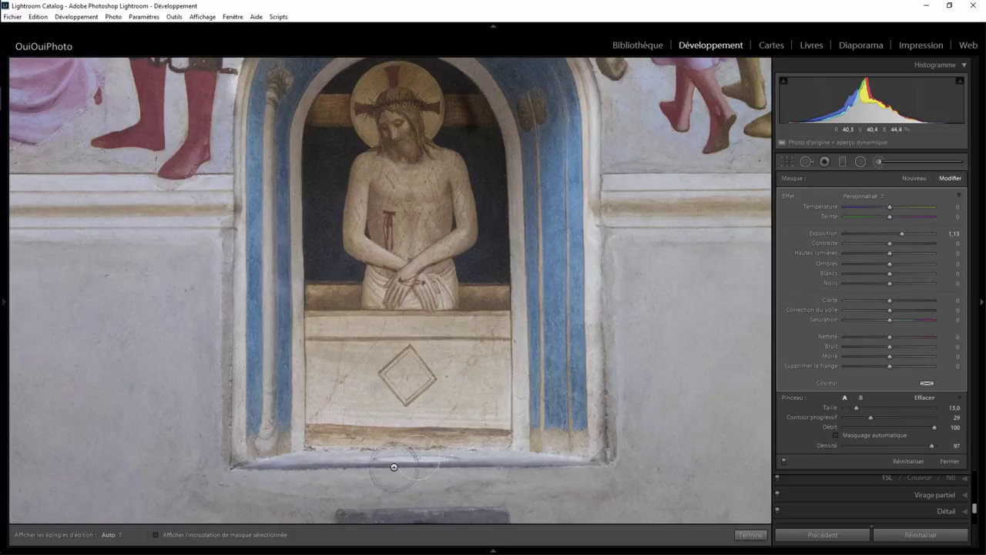
pyautogui.press('alt')
pyautogui.press('h')
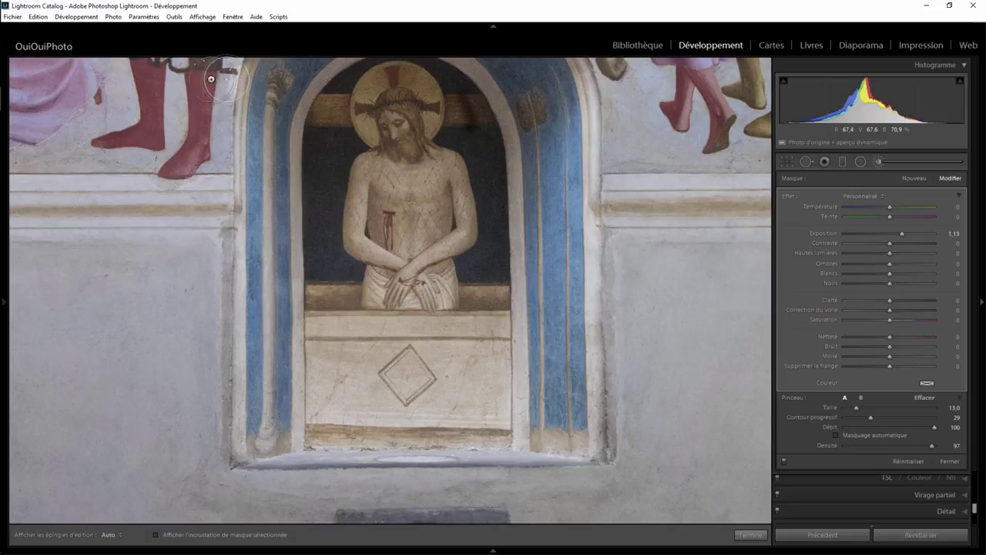
pyautogui.press('alt')
pyautogui.moveTo(227, 66); pyautogui.dragTo(220, 110)
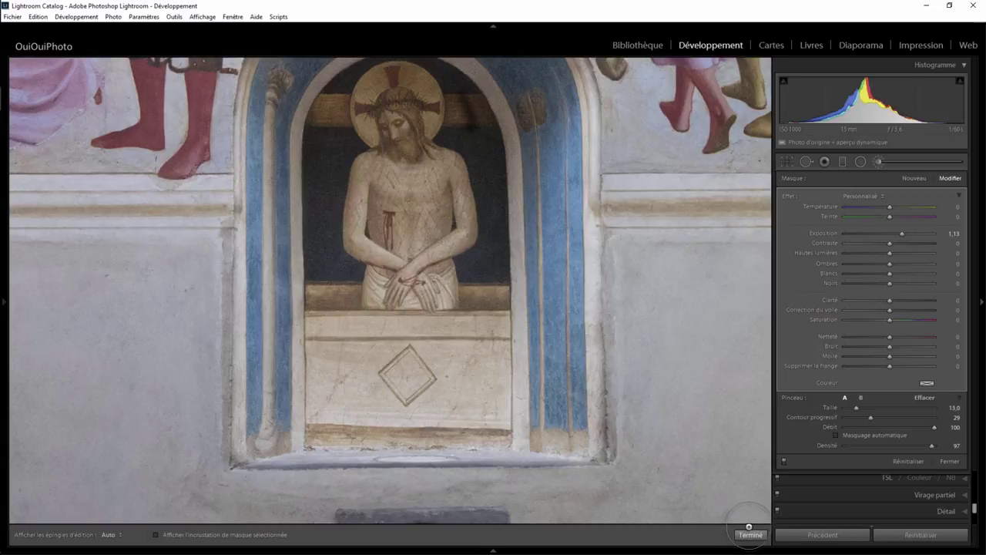
# - Finish the niche mask, zoom onto the figure and brighten its halo and face with a new brush
pyautogui.click(750, 534)
pyautogui.click(439, 265)
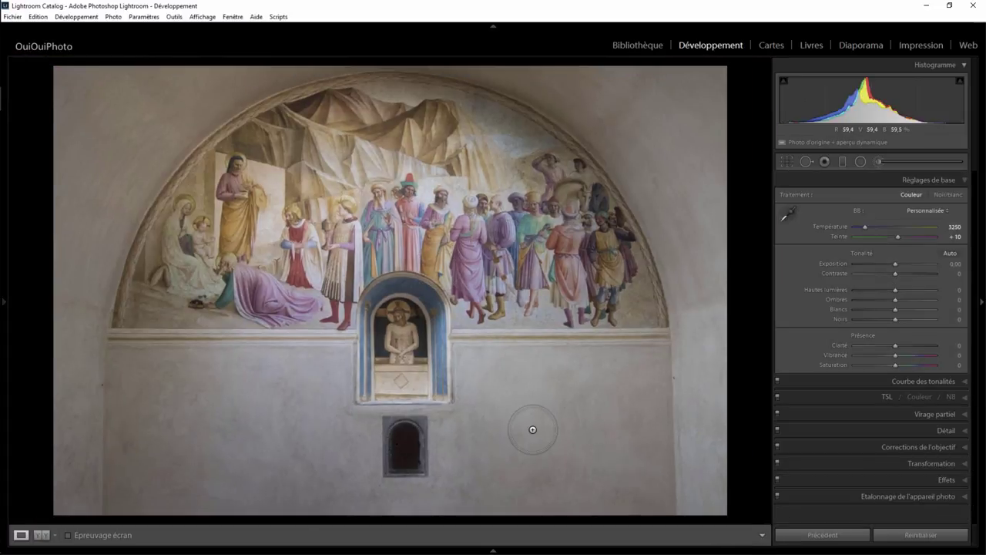
pyautogui.click(416, 323)
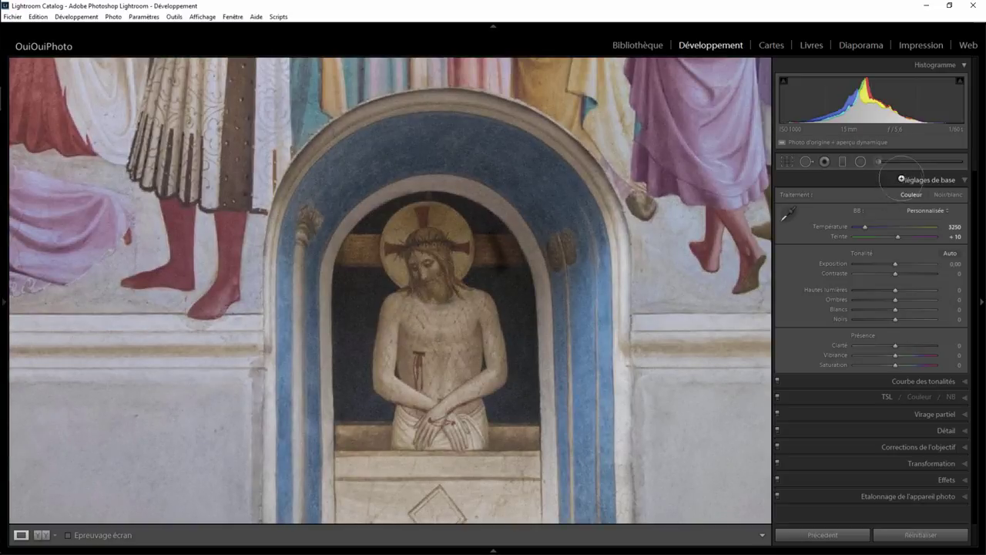
pyautogui.click(878, 161)
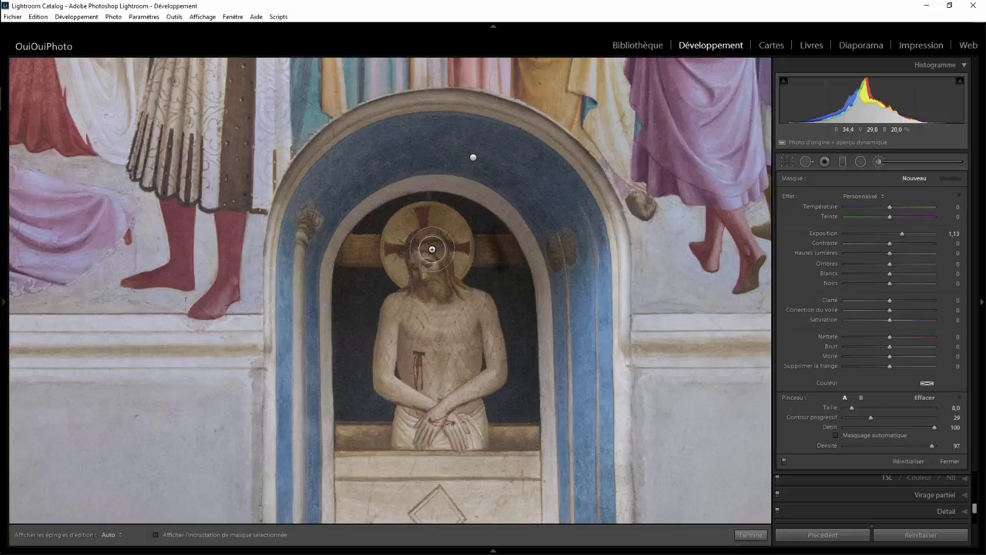
pyautogui.scroll(-6, 436, 239)
pyautogui.press('h')
pyautogui.moveTo(433, 218)
pyautogui.mouseDown()
pyautogui.moveTo(391, 225)
pyautogui.moveTo(389, 266)
pyautogui.moveTo(416, 277)
pyautogui.moveTo(433, 254)
pyautogui.moveTo(420, 231)
pyautogui.moveTo(436, 204)
pyautogui.moveTo(458, 215)
pyautogui.moveTo(451, 274)
pyautogui.moveTo(416, 292)
pyautogui.mouseUp()
# - Brighten the cross beam on both sides of the halo and the torso down to the hands
pyautogui.press('h')
pyautogui.scroll(-2, 366, 245)
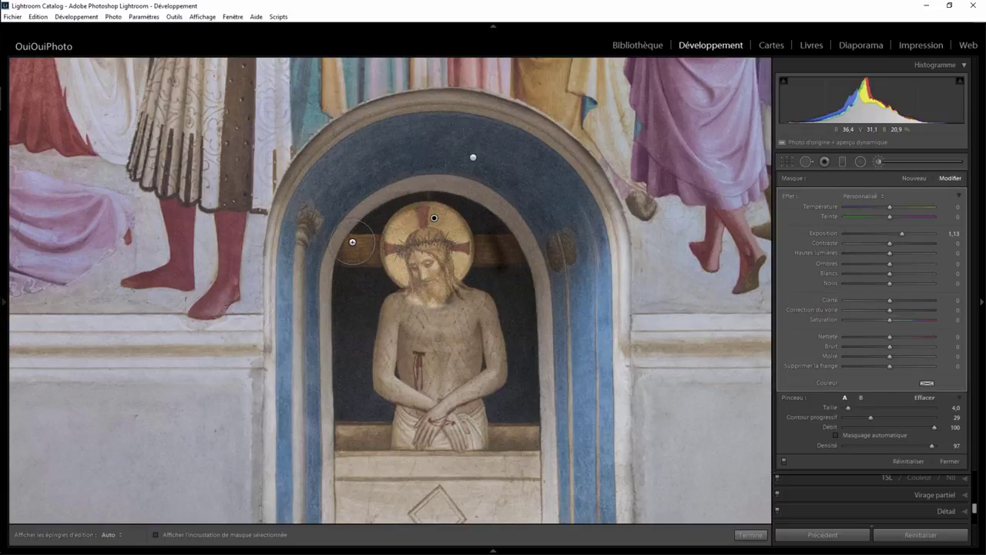
pyautogui.press('h')
pyautogui.moveTo(345, 259); pyautogui.dragTo(371, 257)
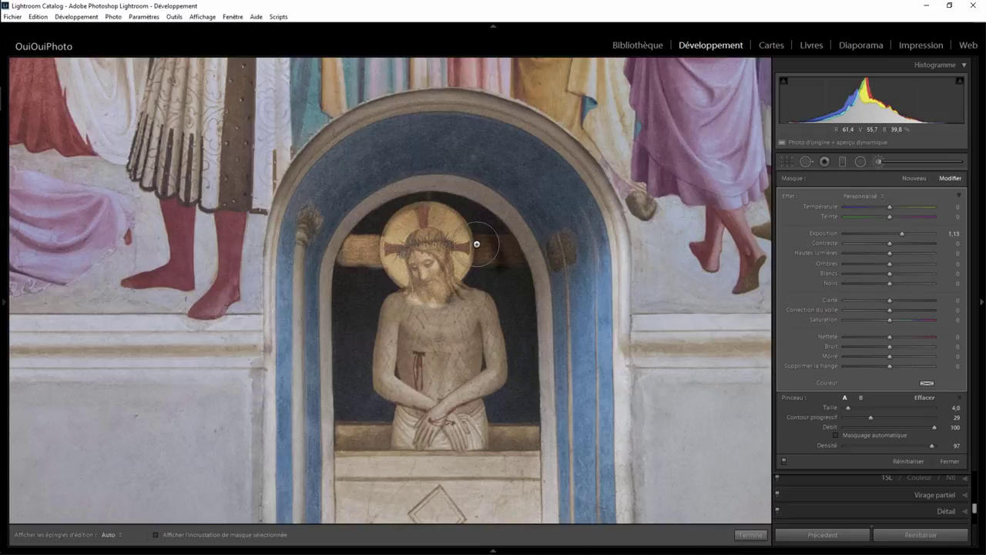
pyautogui.moveTo(477, 243); pyautogui.dragTo(497, 243)
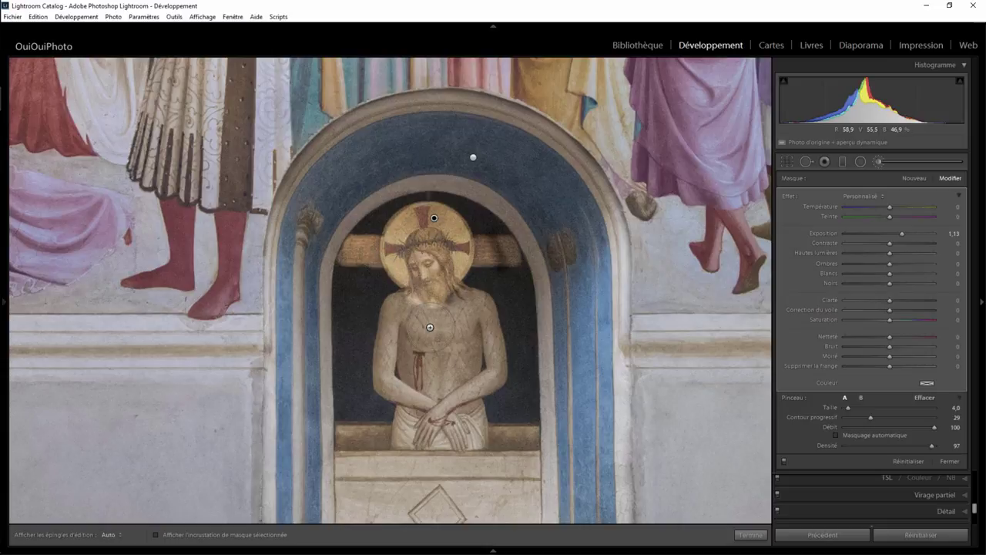
pyautogui.moveTo(430, 326); pyautogui.dragTo(440, 428)
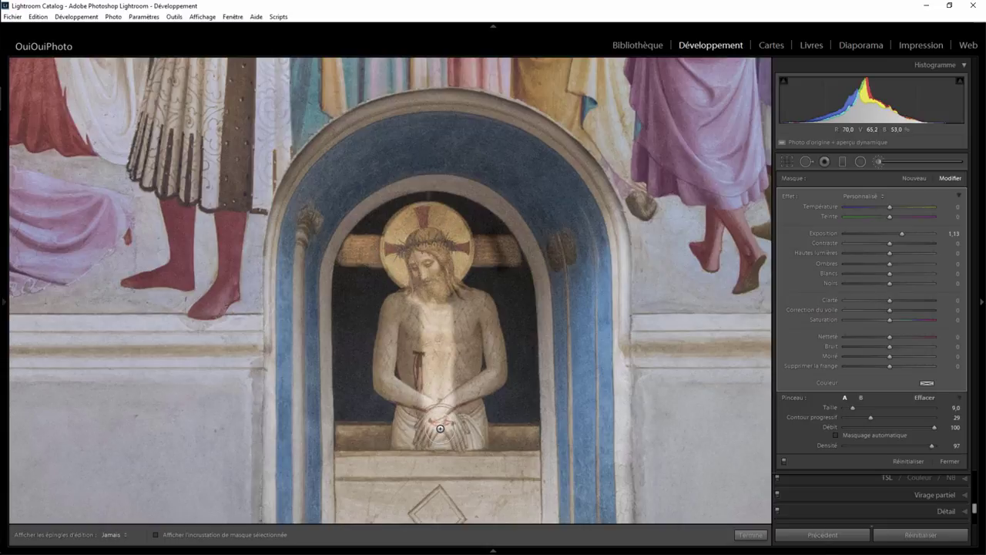
# - With a slightly smaller brush, paint over the figure's hands and more of its torso
pyautogui.press('[')
pyautogui.moveTo(445, 428)
pyautogui.mouseDown()
pyautogui.moveTo(470, 437)
pyautogui.moveTo(400, 441)
pyautogui.moveTo(461, 413)
pyautogui.moveTo(488, 381)
pyautogui.moveTo(465, 294)
pyautogui.moveTo(482, 305)
pyautogui.moveTo(492, 360)
pyautogui.moveTo(473, 304)
pyautogui.moveTo(461, 358)
pyautogui.mouseUp()
pyautogui.press('h')
pyautogui.moveTo(473, 368)
pyautogui.mouseDown()
pyautogui.moveTo(401, 301)
pyautogui.moveTo(385, 389)
pyautogui.moveTo(412, 401)
pyautogui.moveTo(406, 321)
pyautogui.moveTo(401, 373)
pyautogui.moveTo(431, 358)
pyautogui.moveTo(449, 368)
pyautogui.moveTo(436, 357)
pyautogui.mouseUp()
pyautogui.press('h')
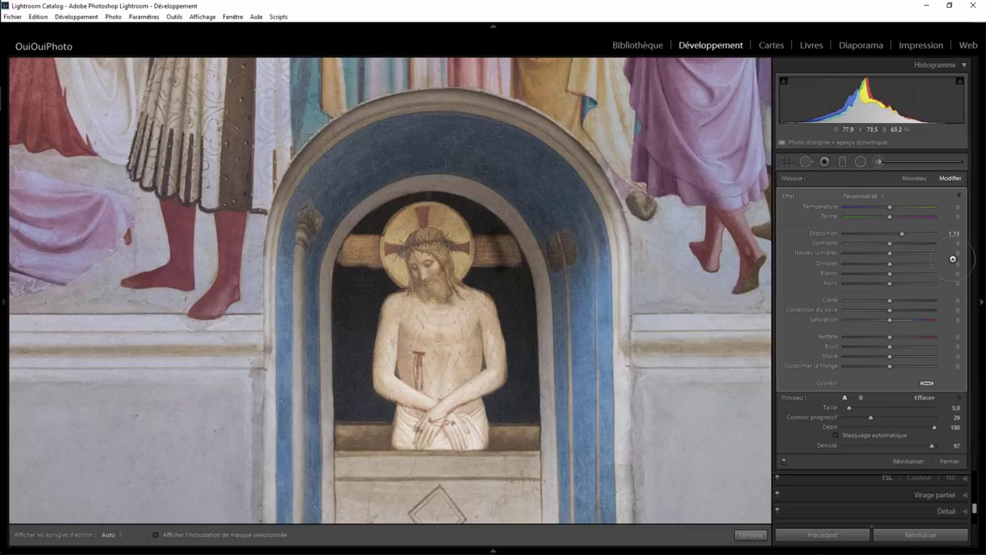
# - Set the figure mask's Clarity to 32 and raise brush Feather to about 52
pyautogui.moveTo(894, 300)
pyautogui.mouseDown()
pyautogui.moveTo(910, 297)
pyautogui.moveTo(899, 296)
pyautogui.mouseUp()
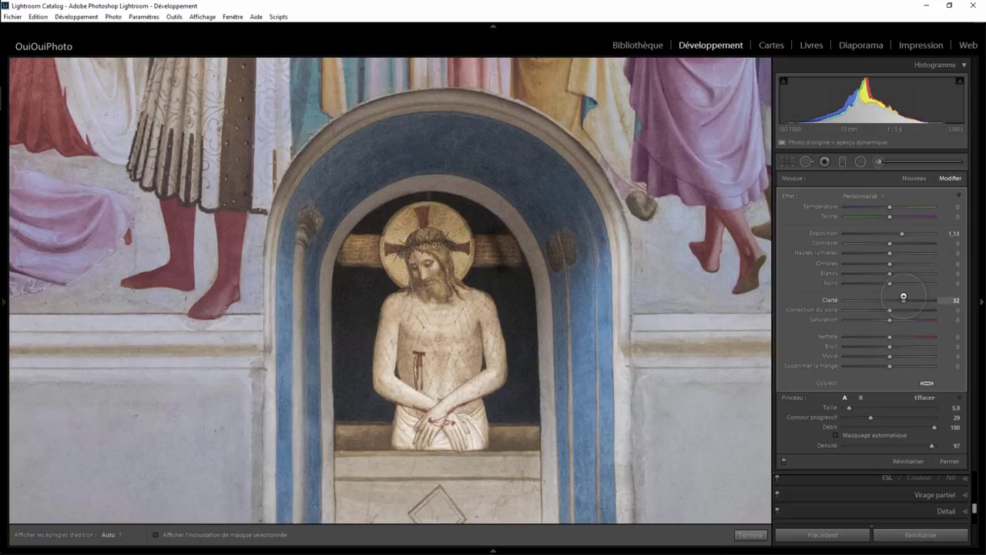
pyautogui.moveTo(357, 262)
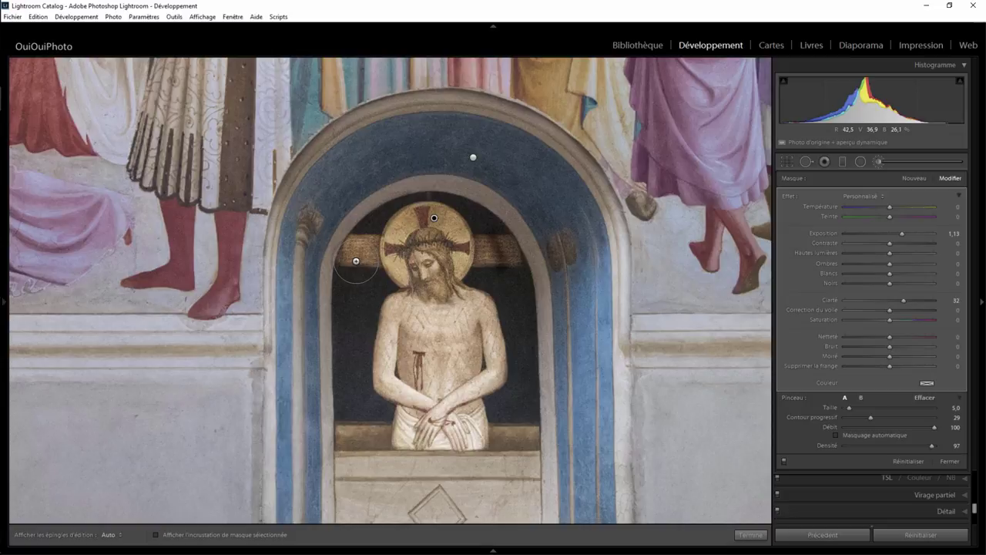
pyautogui.press('h')
pyautogui.press('h')
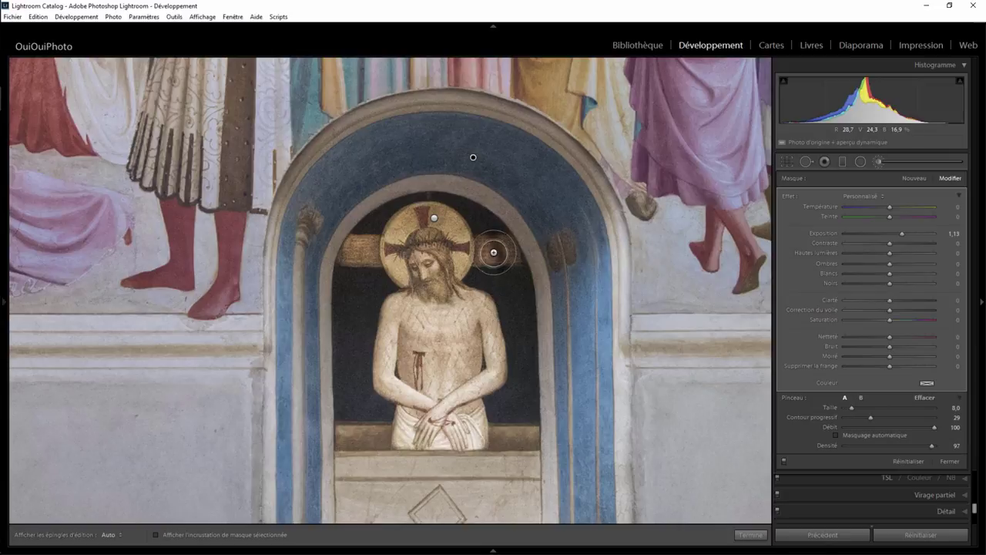
pyautogui.scroll(3, 482, 235)
pyautogui.press('h')
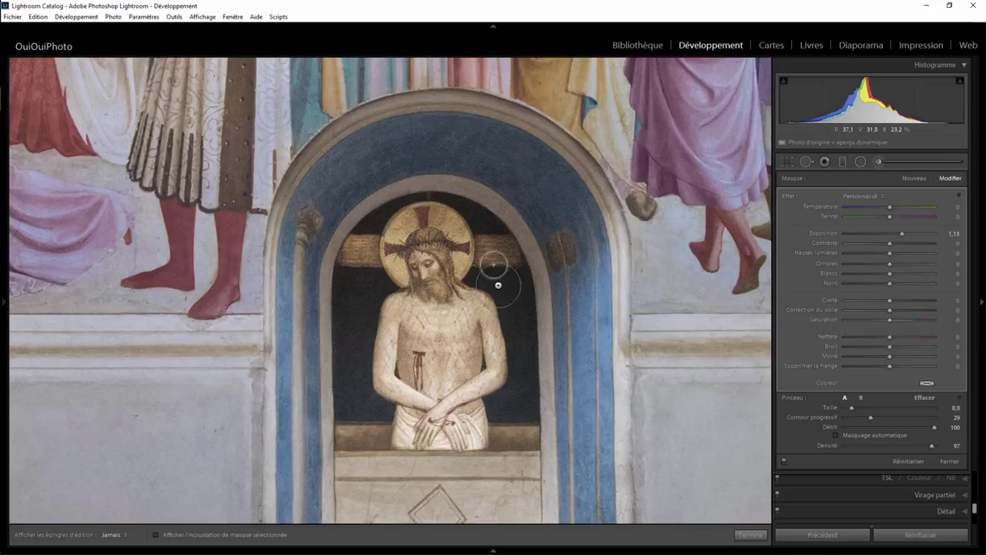
pyautogui.press('h')
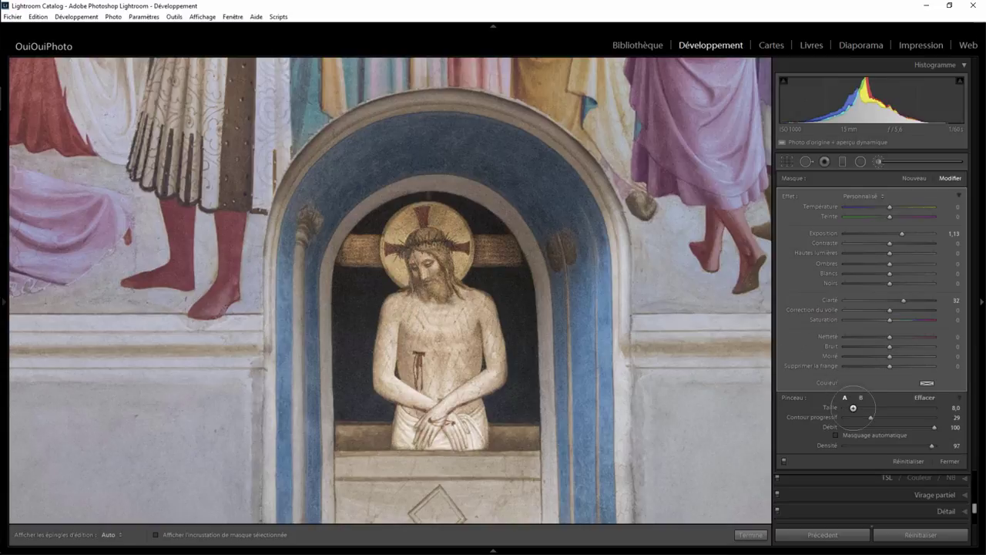
pyautogui.moveTo(865, 418); pyautogui.dragTo(889, 417)
pyautogui.scroll(-3, 393, 306)
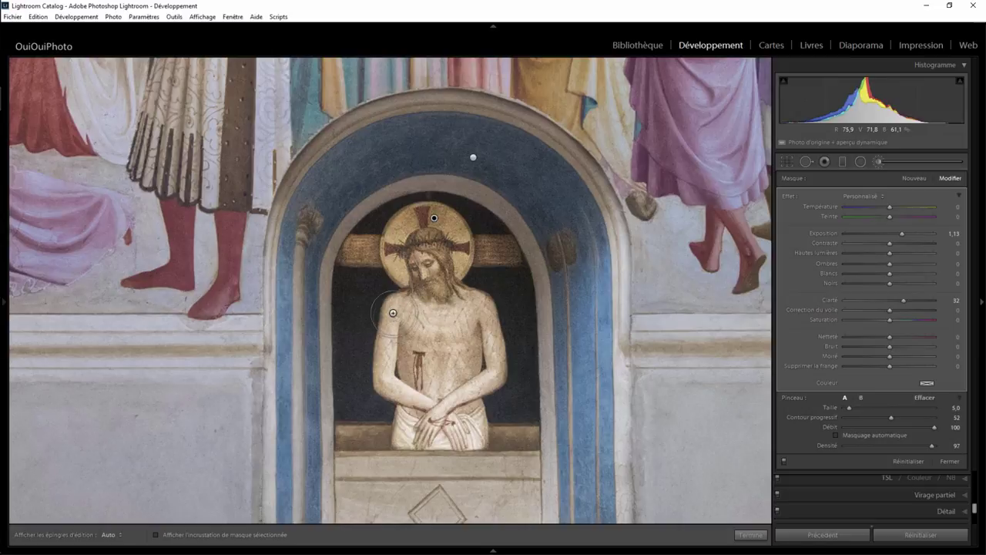
pyautogui.press('h')
# - Brighten the figure's shoulder and arm edge, then shrink the brush to its smallest size
pyautogui.moveTo(393, 305); pyautogui.dragTo(391, 317)
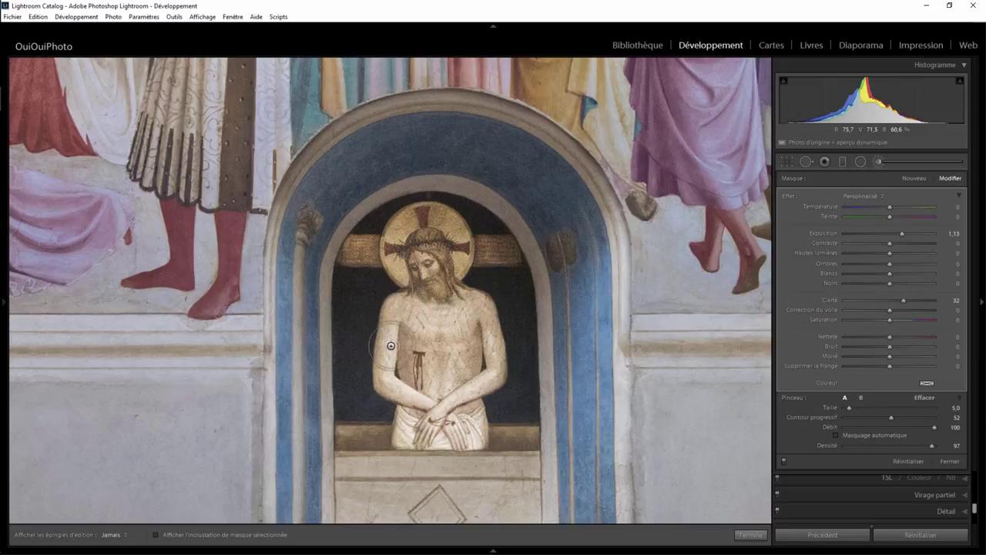
pyautogui.press('h')
pyautogui.press('h')
pyautogui.press('h')
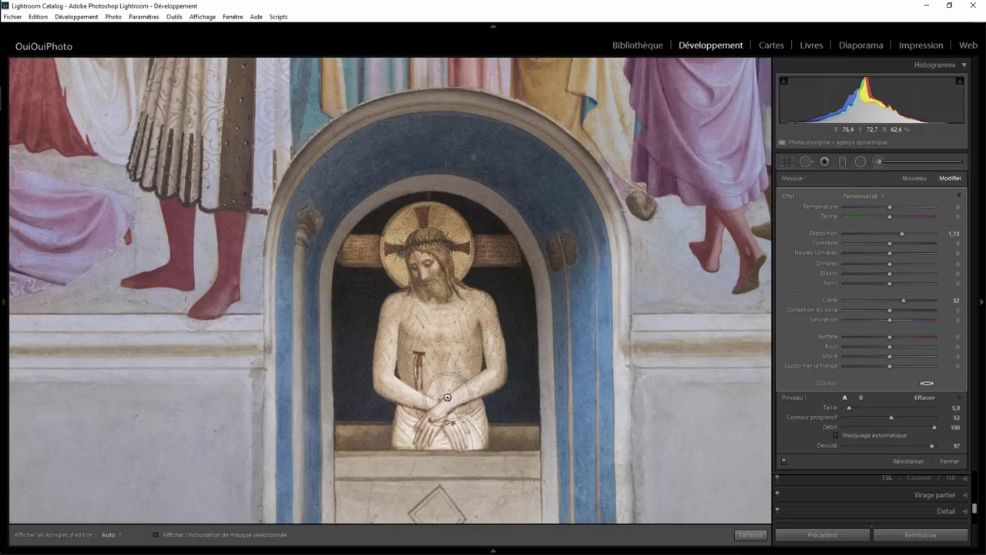
pyautogui.press('[')
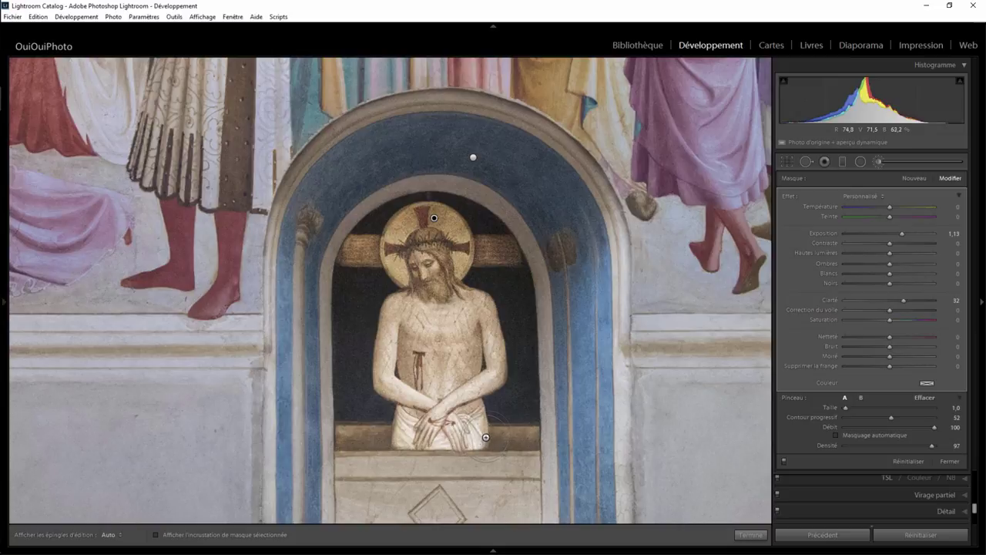
pyautogui.press('h')
pyautogui.press('h')
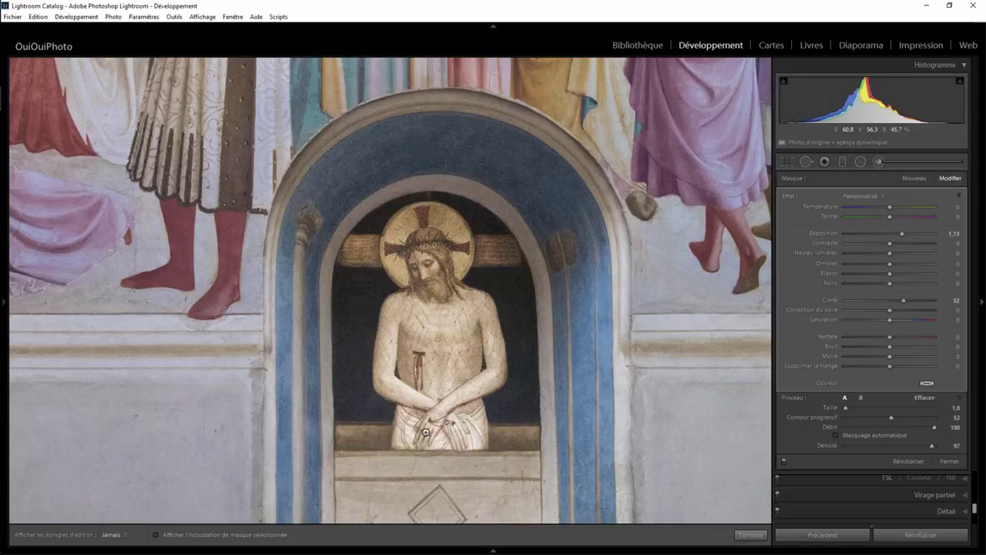
pyautogui.press('h')
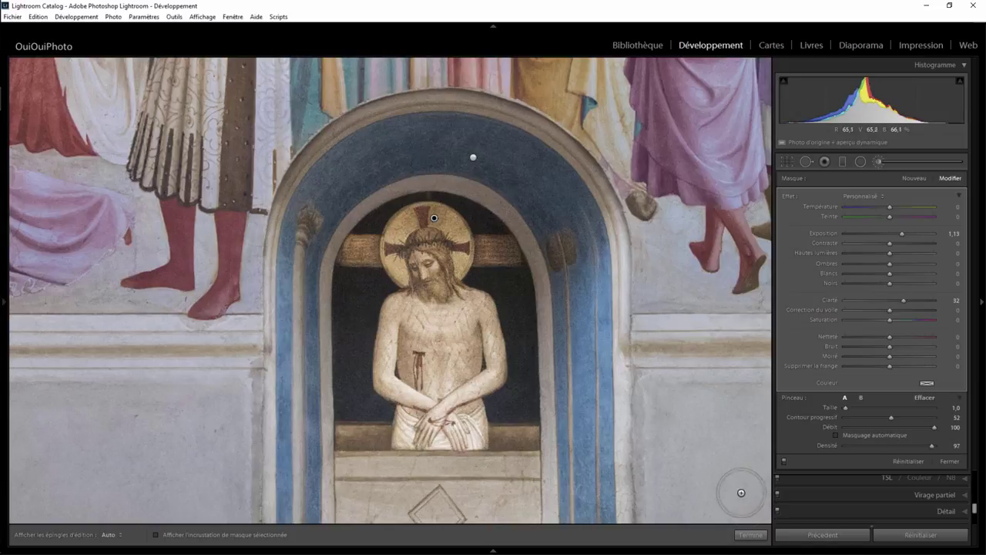
# - Close the figure brush mask, inspect the niche up close, then zoom in on the small door
pyautogui.click(750, 535)
pyautogui.click(441, 314)
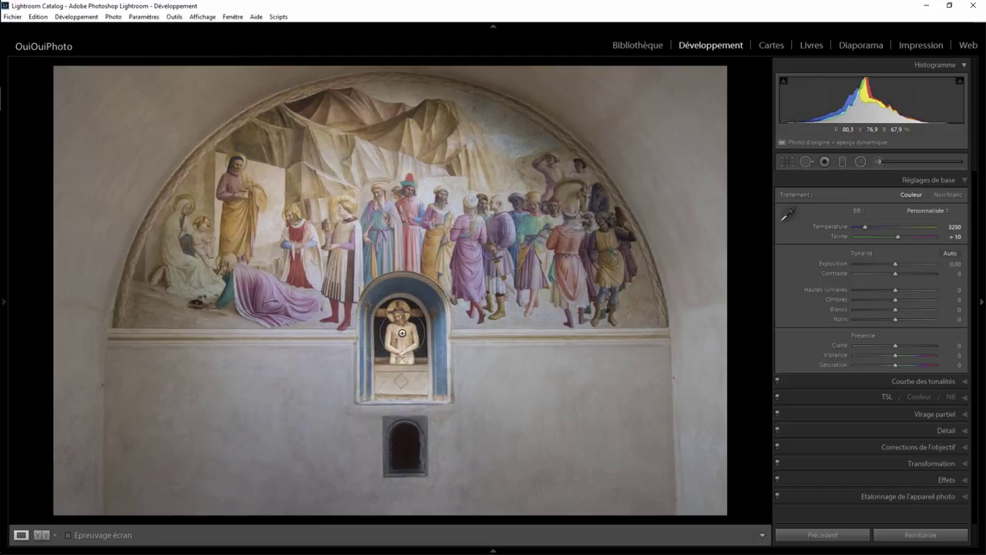
pyautogui.click(363, 327)
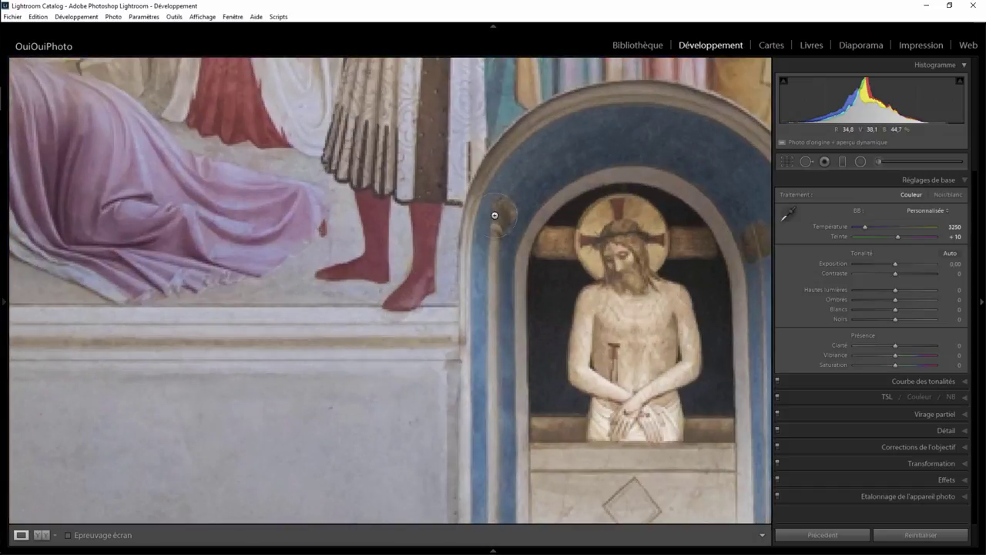
pyautogui.moveTo(534, 173); pyautogui.dragTo(347, 286)
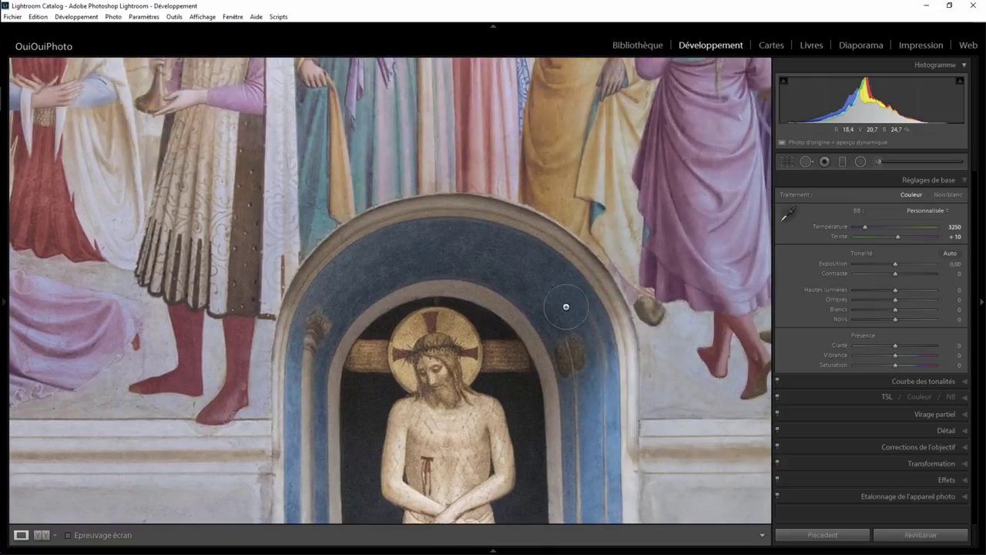
pyautogui.moveTo(565, 306); pyautogui.dragTo(476, 170)
pyautogui.moveTo(540, 405); pyautogui.dragTo(534, 268)
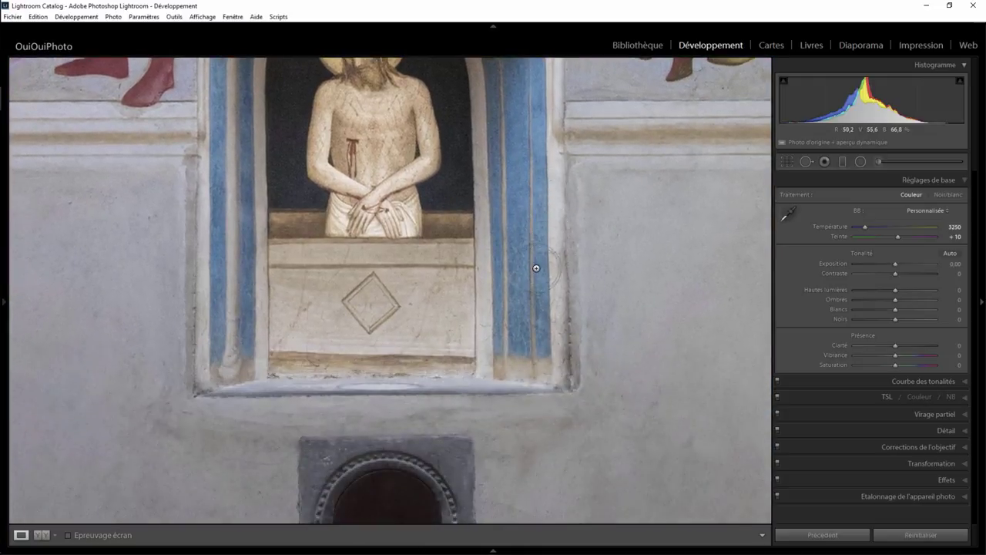
pyautogui.click(325, 279)
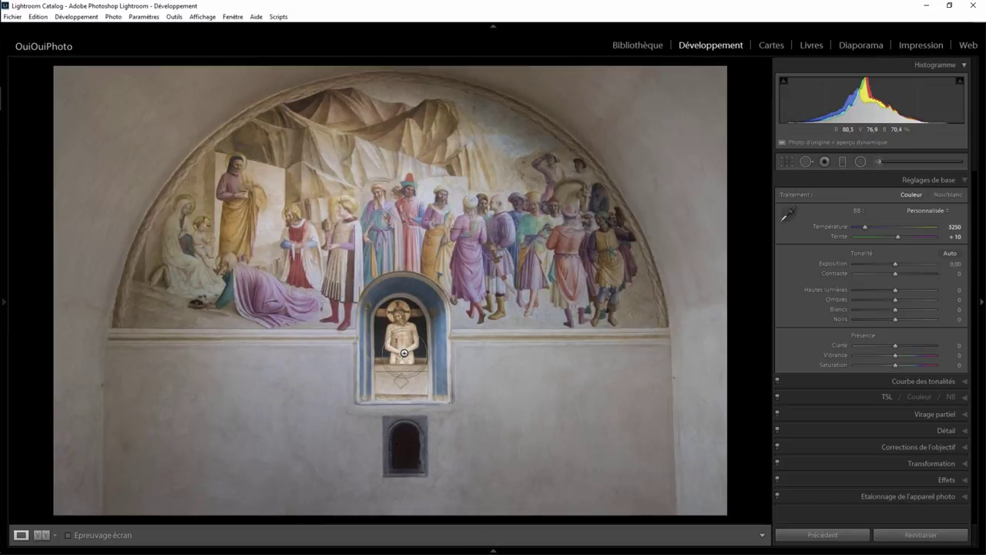
pyautogui.click(404, 446)
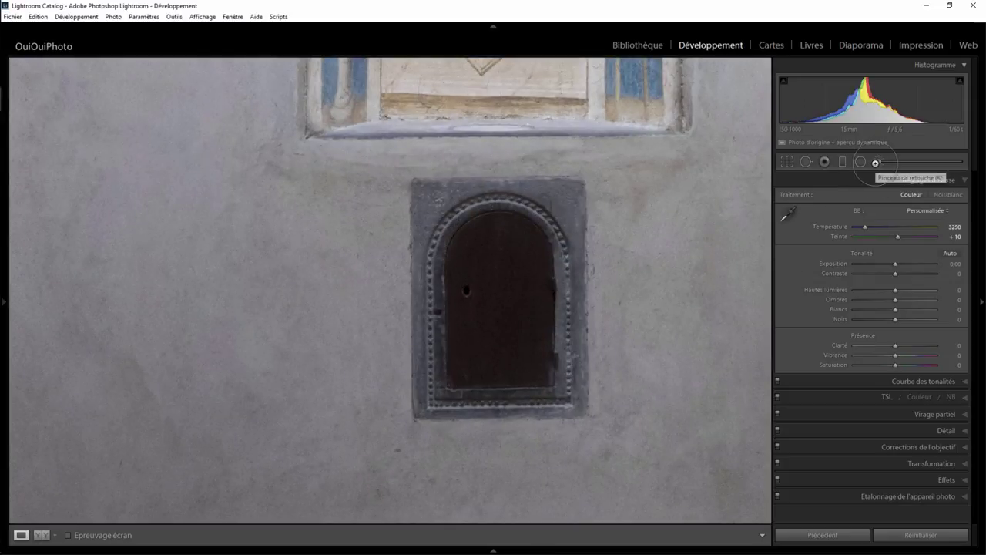
# - Paint a new brush mask with exposure 0.86 and clarity 56 over the door's stone frame
pyautogui.click(877, 161)
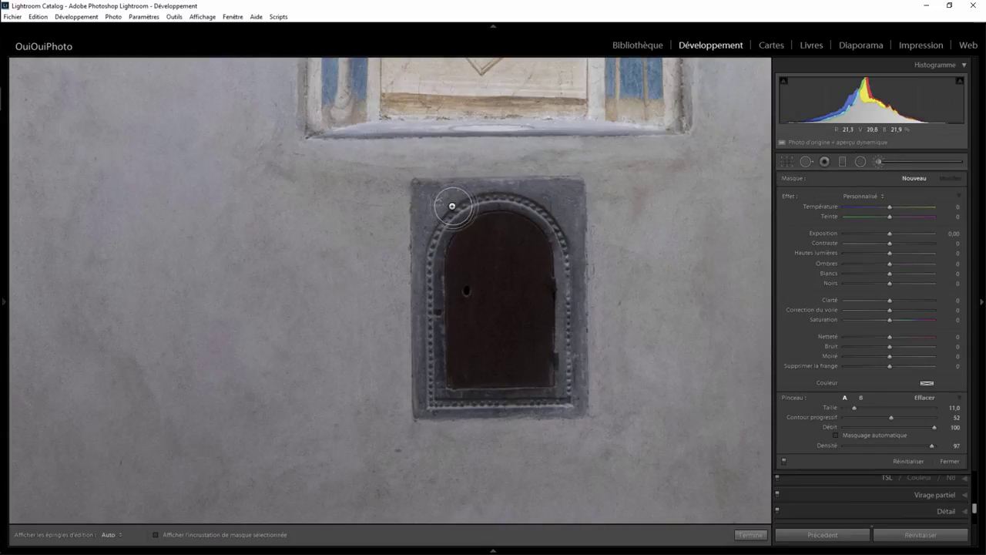
pyautogui.scroll(6, 432, 200)
pyautogui.moveTo(884, 232); pyautogui.dragTo(897, 232)
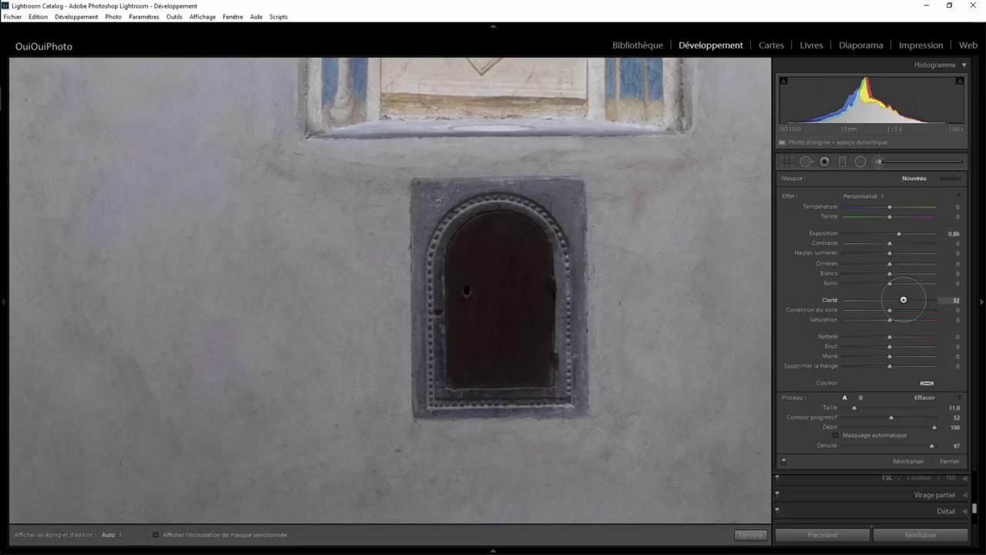
pyautogui.moveTo(418, 192)
pyautogui.mouseDown()
pyautogui.moveTo(565, 212)
pyautogui.moveTo(579, 232)
pyautogui.moveTo(582, 401)
pyautogui.moveTo(462, 416)
pyautogui.moveTo(394, 358)
pyautogui.moveTo(430, 424)
pyautogui.moveTo(452, 257)
pyautogui.mouseUp()
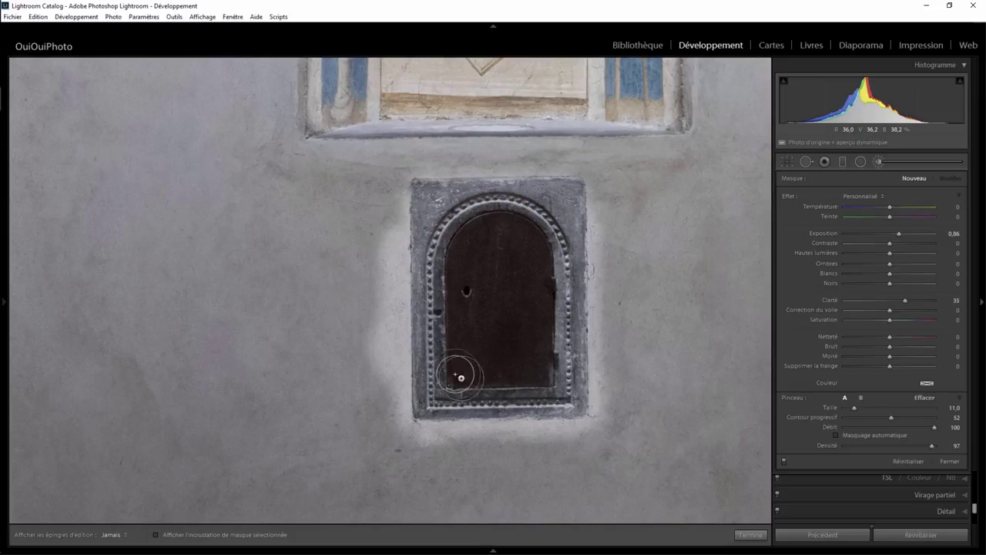
# - Erase the brush spill from the wall left of, below and right of the door frame
pyautogui.press('h')
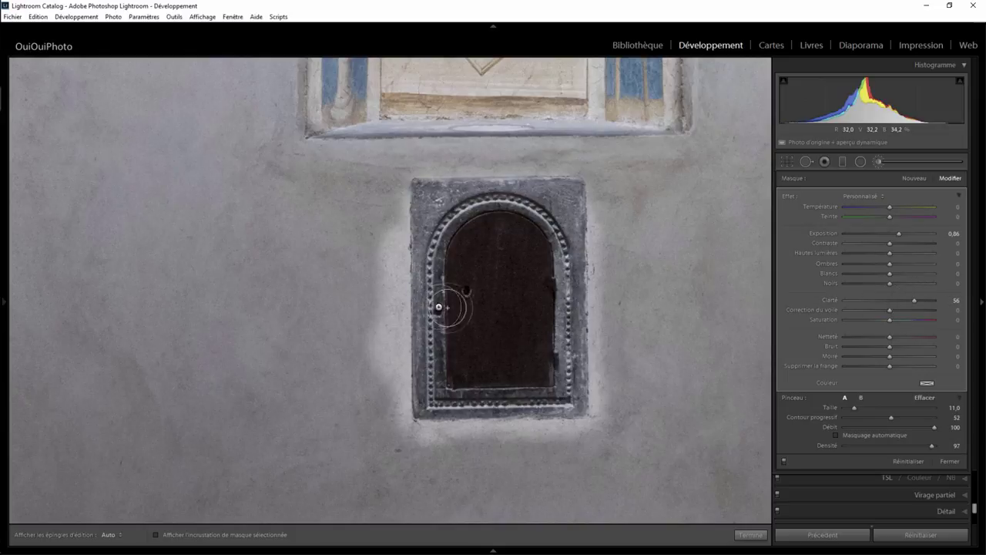
pyautogui.press('alt')
pyautogui.press('h')
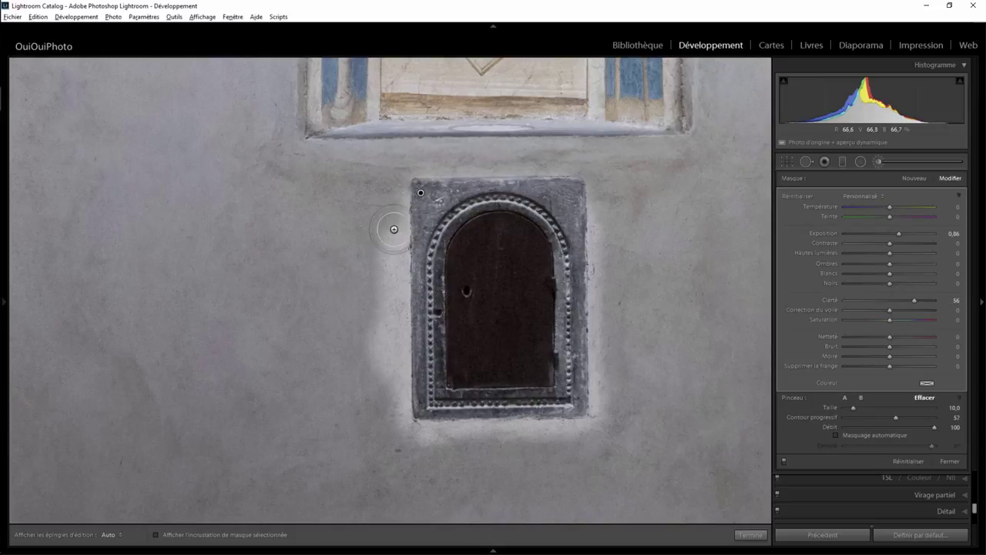
pyautogui.scroll(3, 388, 198)
pyautogui.moveTo(390, 290); pyautogui.dragTo(394, 448)
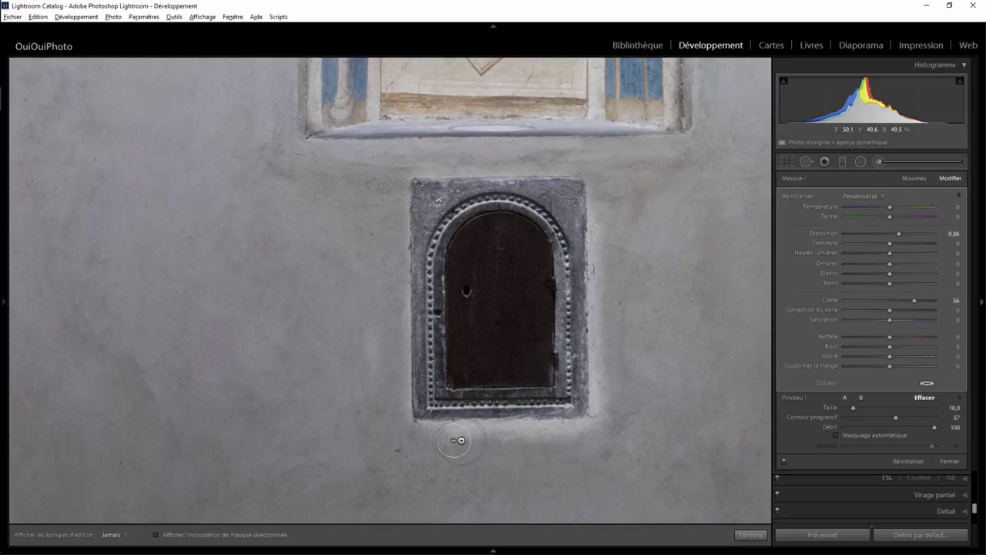
pyautogui.moveTo(395, 448); pyautogui.dragTo(606, 433)
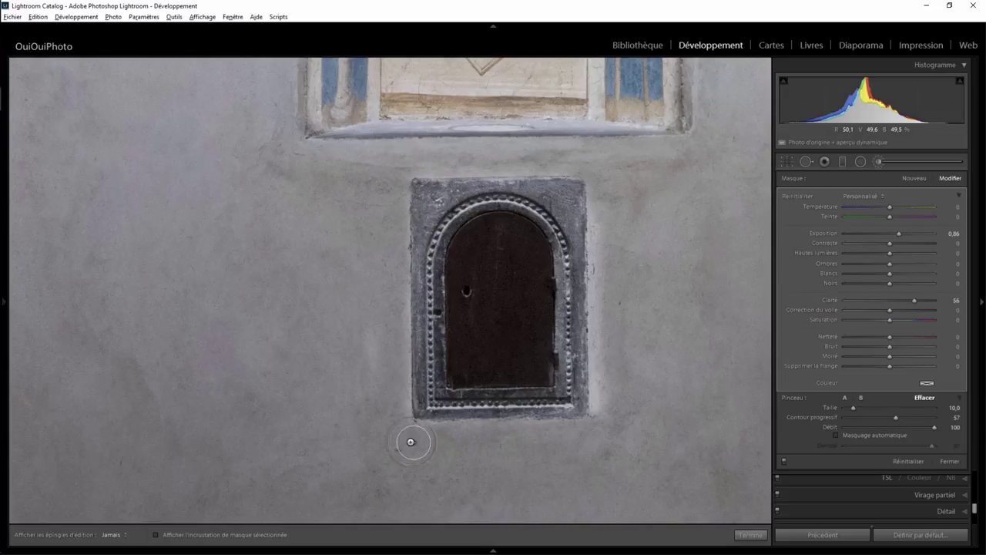
pyautogui.press('h')
pyautogui.press('h')
pyautogui.moveTo(602, 408); pyautogui.dragTo(604, 186)
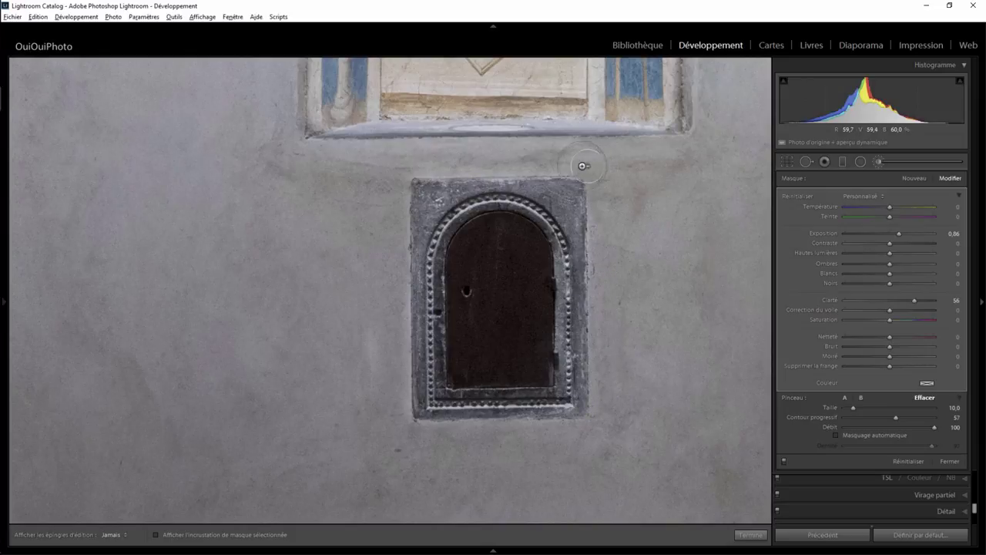
pyautogui.press('[')
pyautogui.press('[')
pyautogui.press('[')
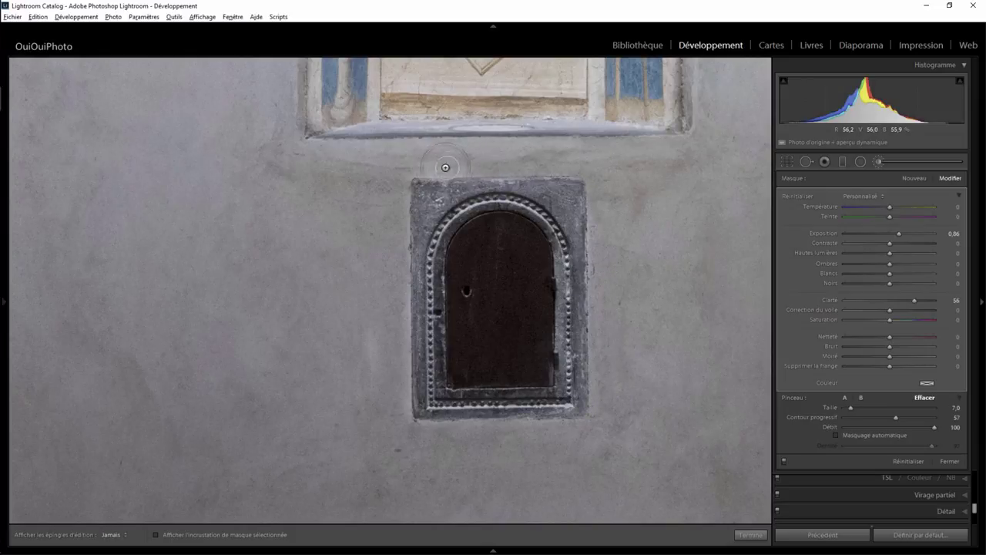
# - Finish the door brush adjustment and zoom out to the whole fresco
pyautogui.press('h')
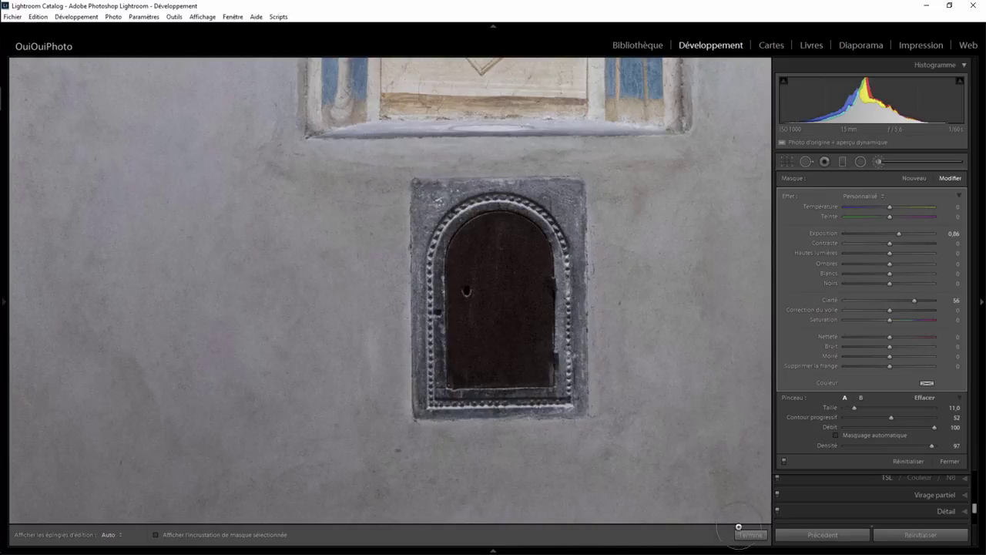
pyautogui.click(744, 532)
pyautogui.click(508, 276)
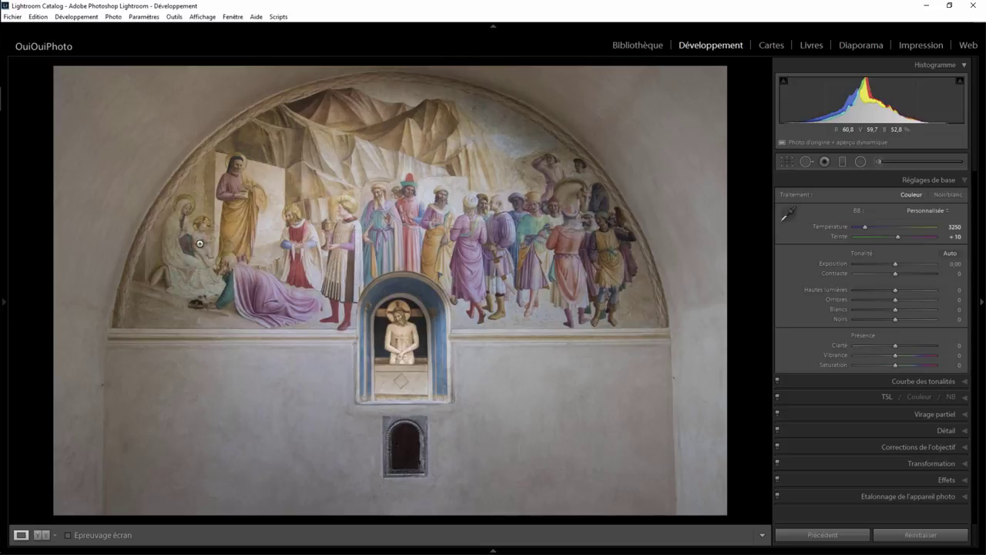
# - Raise the left radial filter's exposure to 0.49, then rotate and narrow its ellipse
pyautogui.click(861, 161)
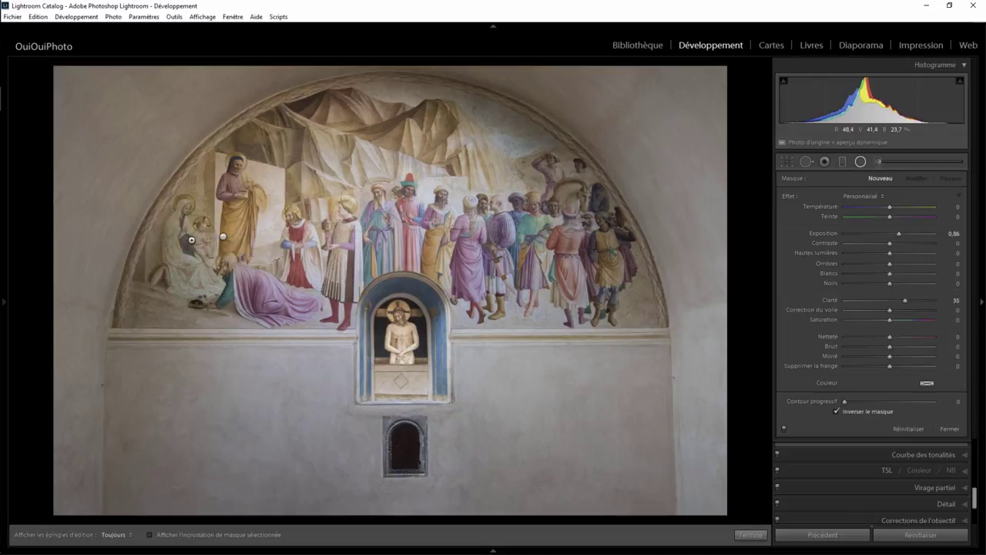
pyautogui.click(222, 236)
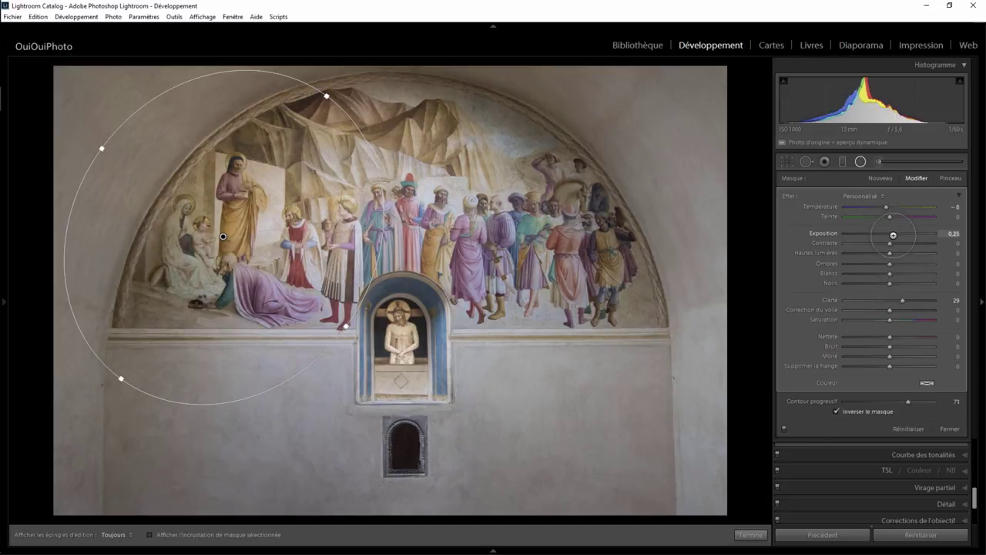
pyautogui.moveTo(893, 235); pyautogui.dragTo(894, 235)
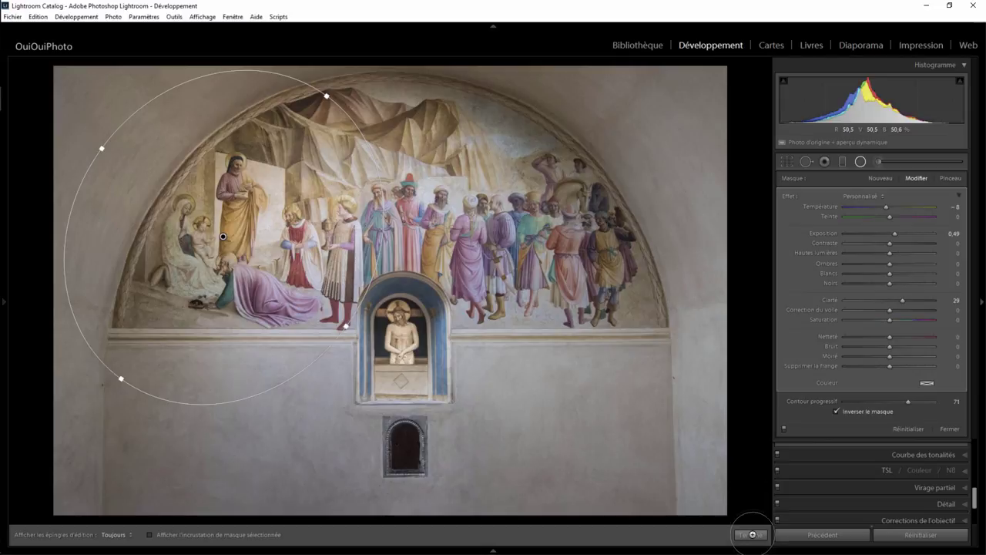
pyautogui.moveTo(347, 326); pyautogui.dragTo(312, 305)
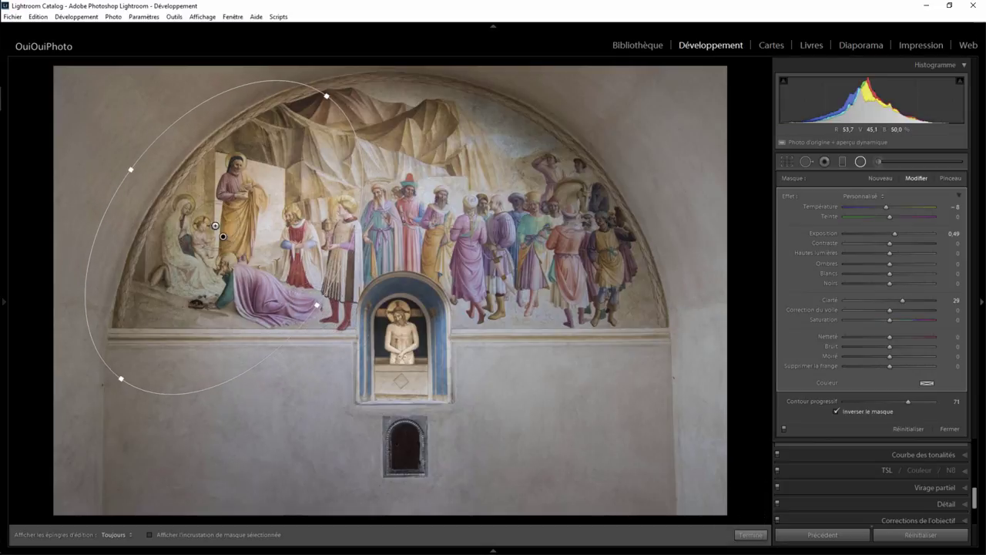
pyautogui.moveTo(224, 240); pyautogui.dragTo(214, 226)
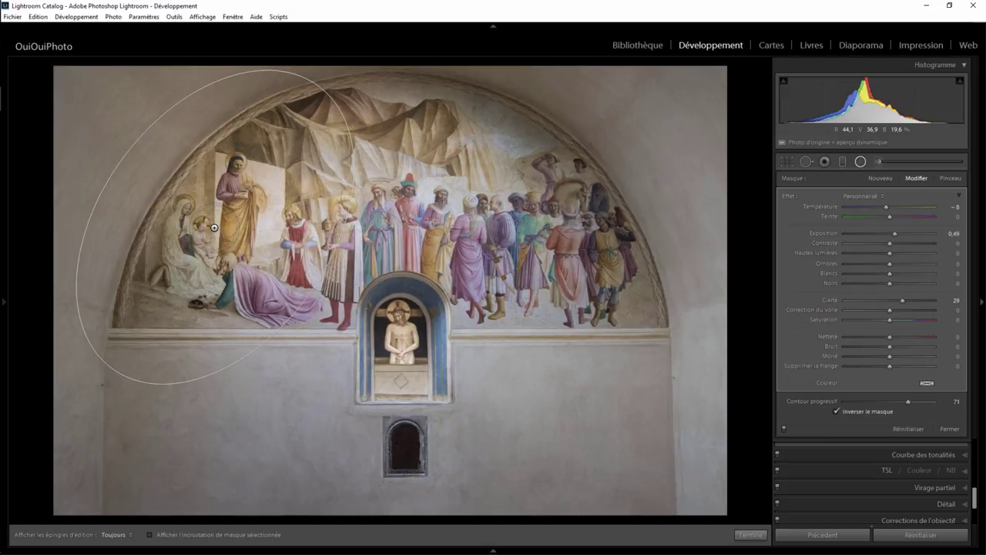
# - Close the radial filter and toggle Before/After repeatedly to compare the fresco with its original
pyautogui.click(751, 535)
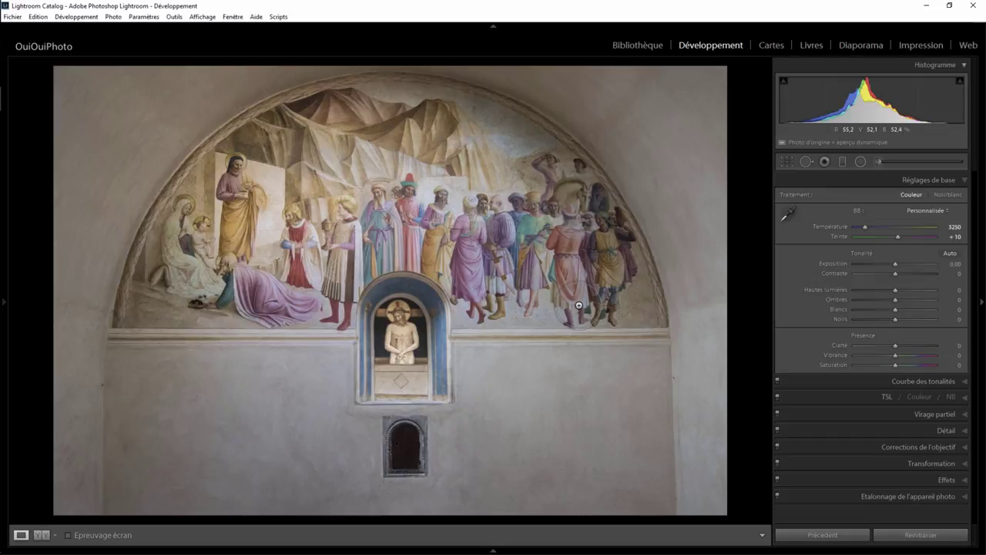
pyautogui.press('\\')
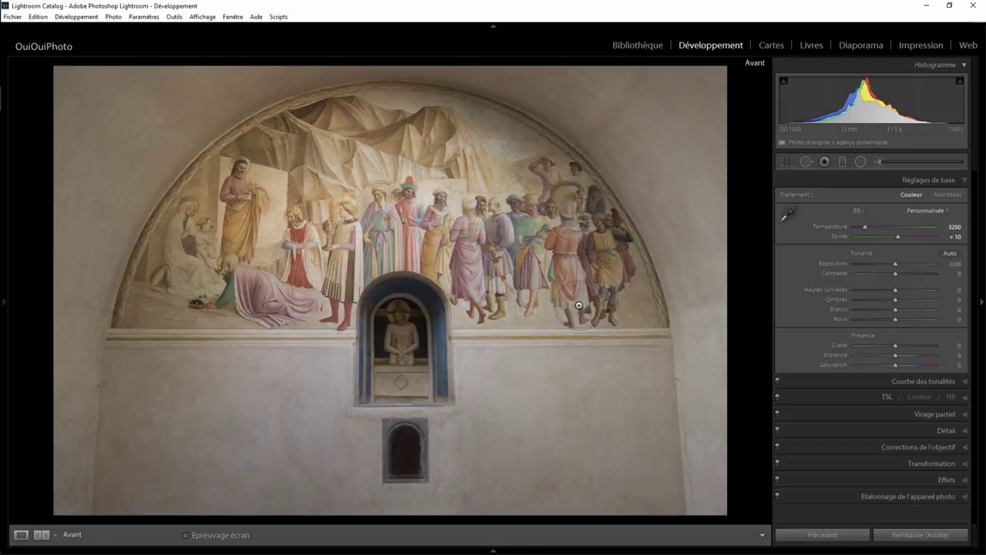
pyautogui.press('\\')
pyautogui.press('\\')
pyautogui.press('\\')
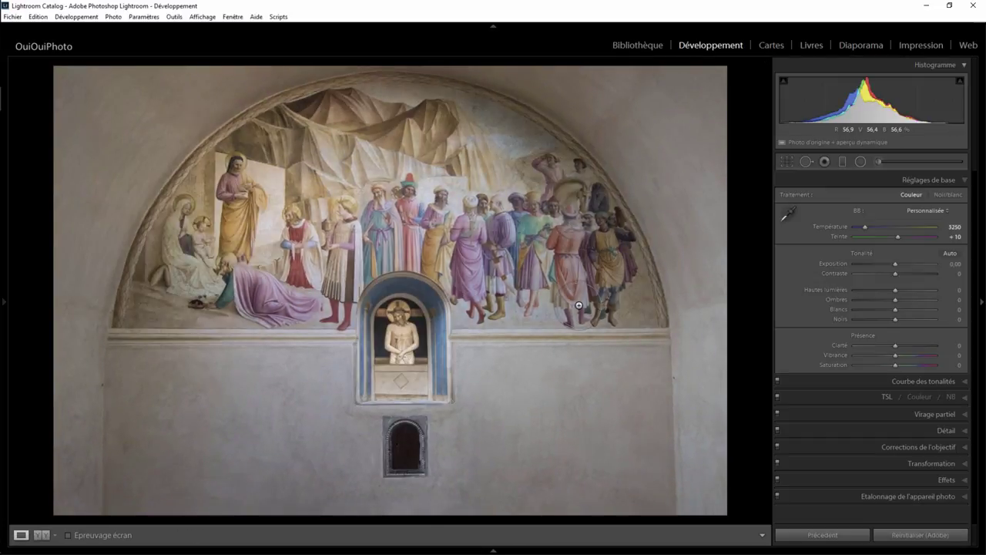
pyautogui.press('\\')
pyautogui.press('\\')
pyautogui.press('\\')
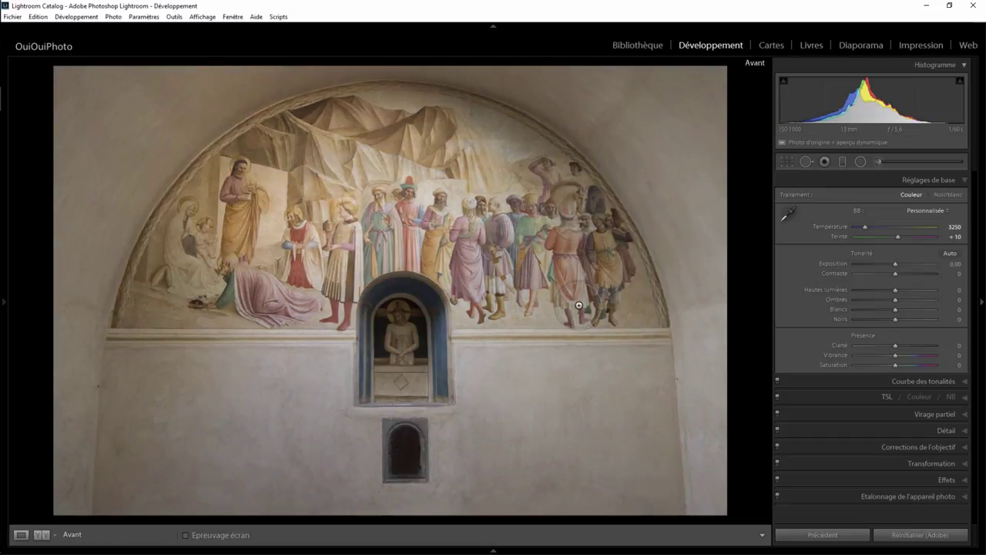
pyautogui.press('\\')
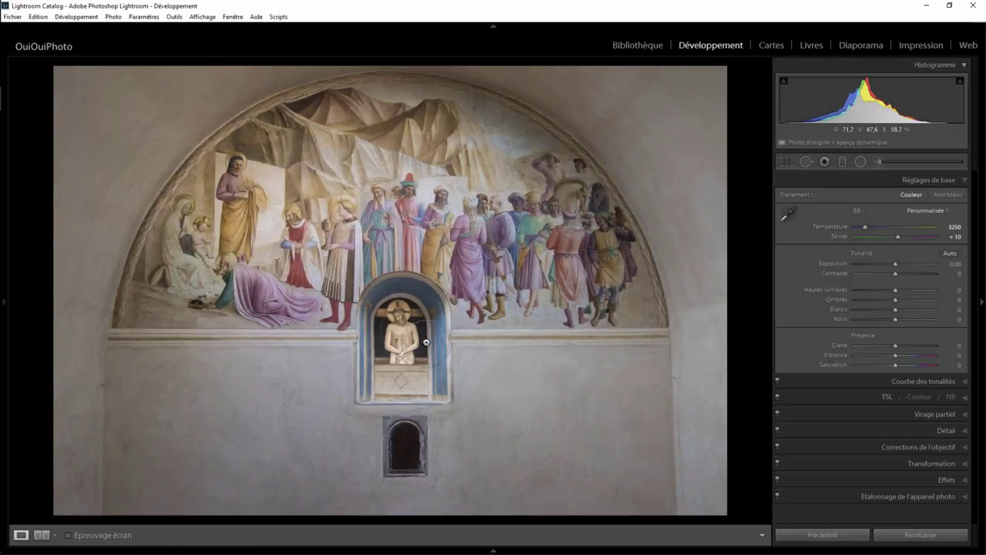
pyautogui.press('\\')
pyautogui.press('\\')
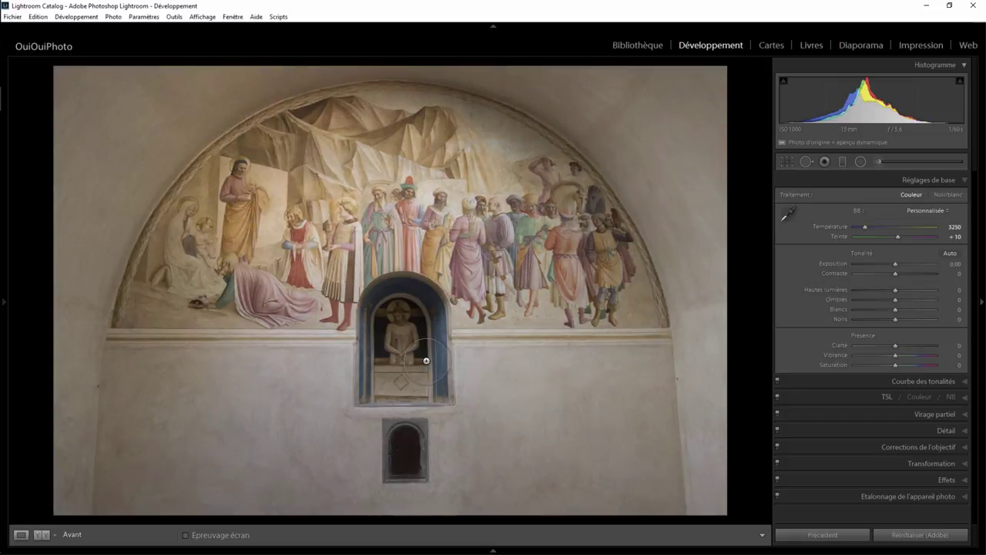
pyautogui.press('\\')
pyautogui.press('\\')
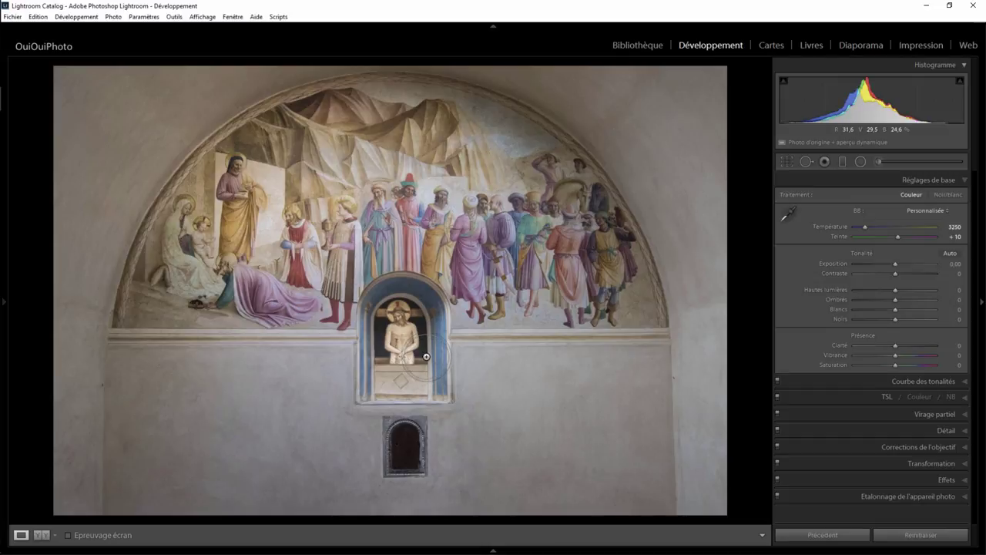
pyautogui.press('\\')
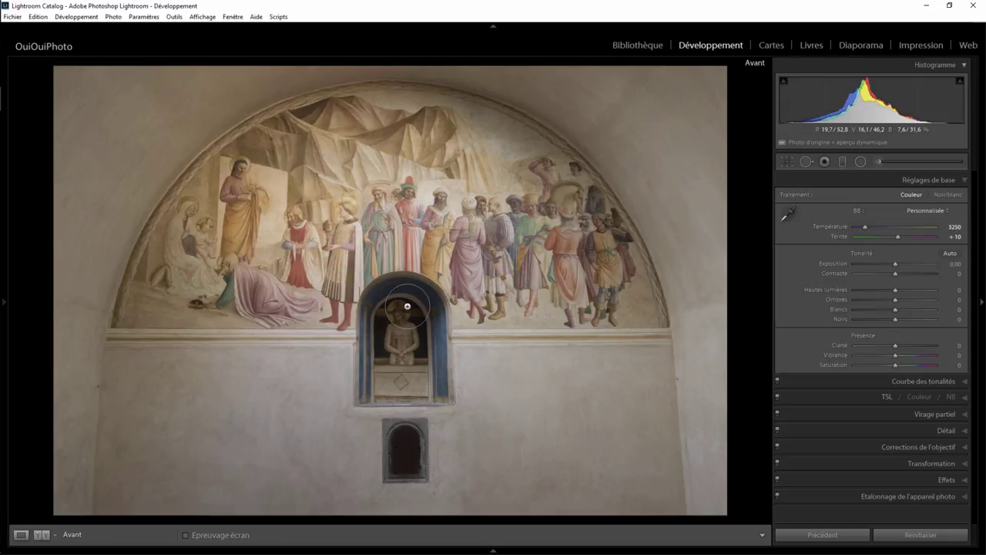
pyautogui.press('\\')
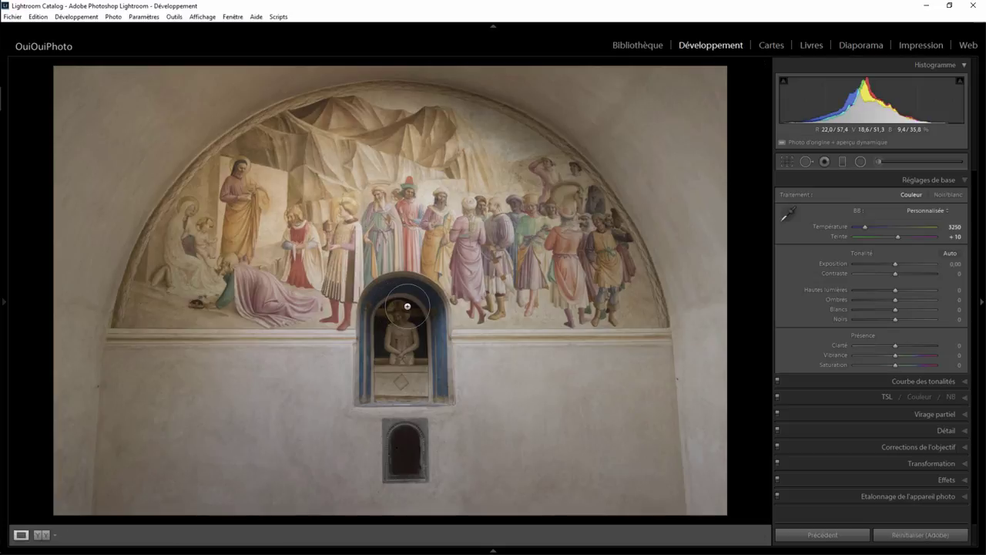